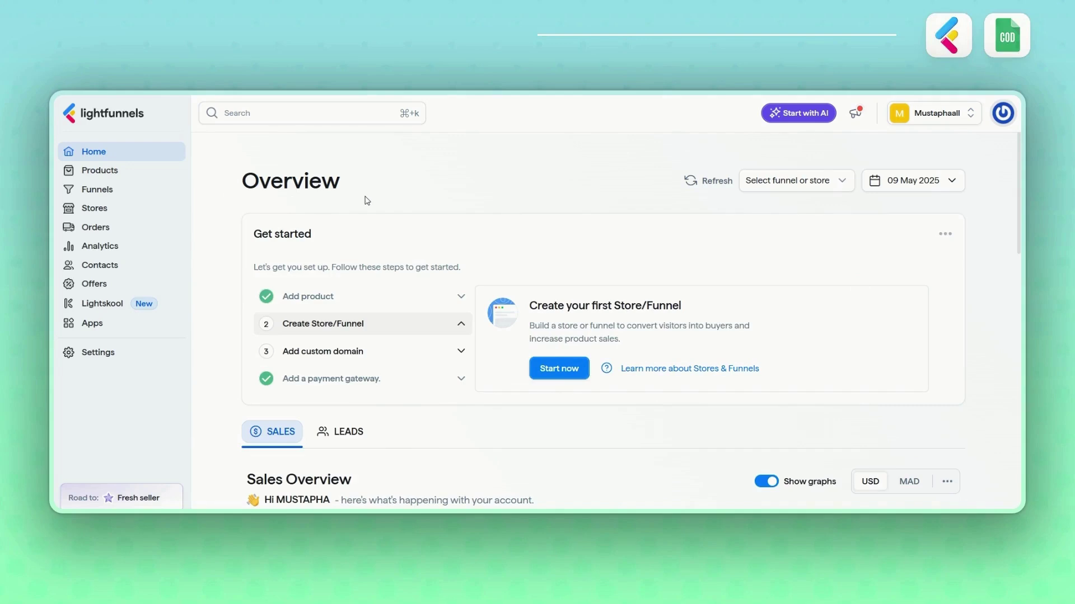
- Open the COD Sheets app from the installed apps list under Apps
{"action": "left_click", "coordinate": [93, 330]}
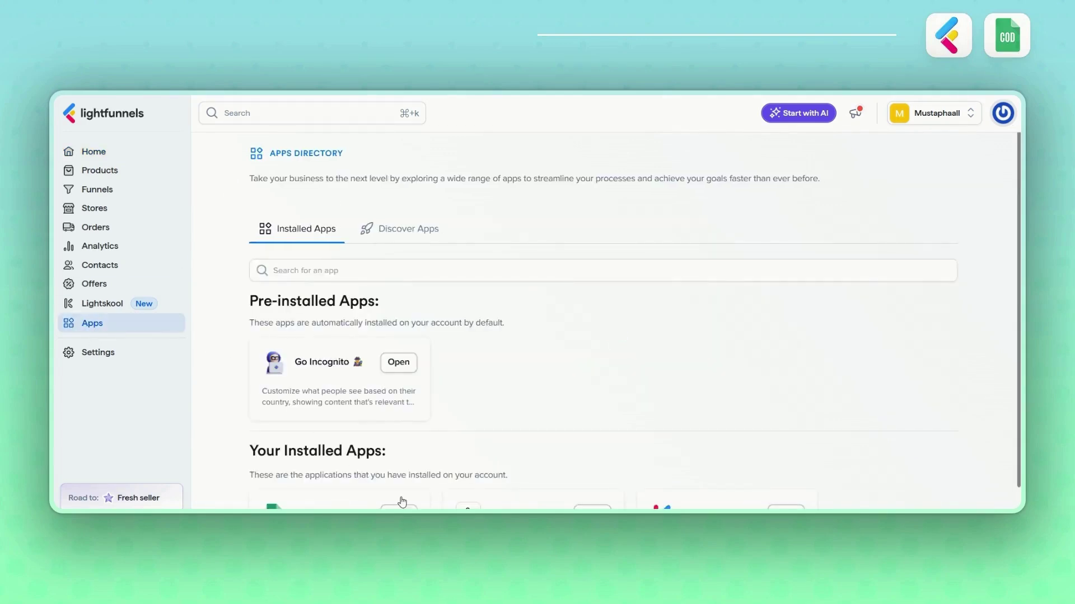
{"action": "left_click", "coordinate": [398, 507]}
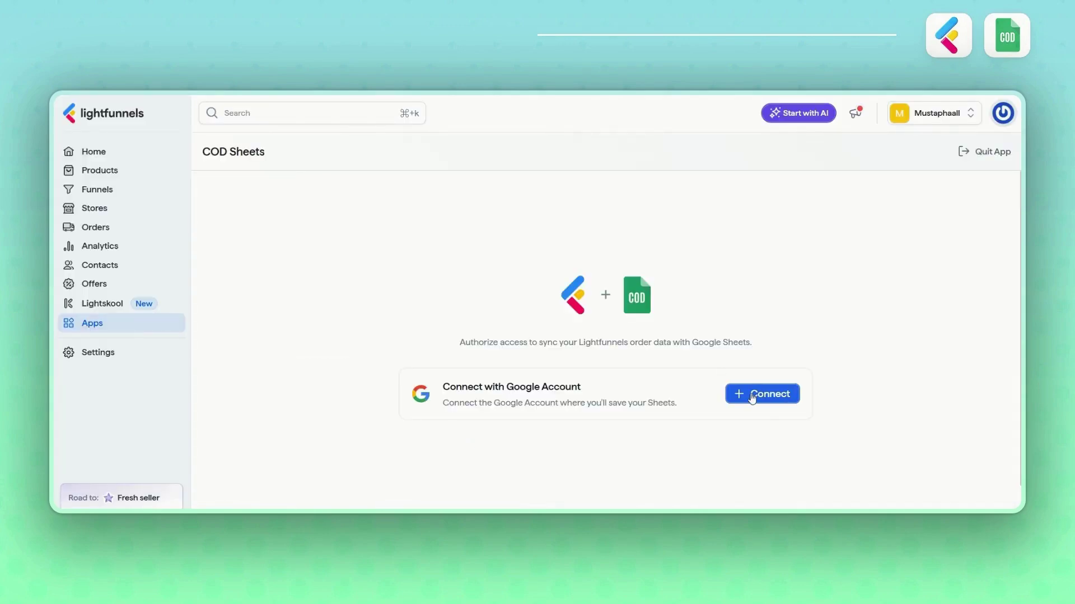
- Connect a Google account to COD Sheets and grant Lightfunnels access on the consent page
{"action": "left_click", "coordinate": [751, 395]}
{"action": "scroll", "coordinate": [574, 288], "scroll_direction": "down", "scroll_amount": 2}
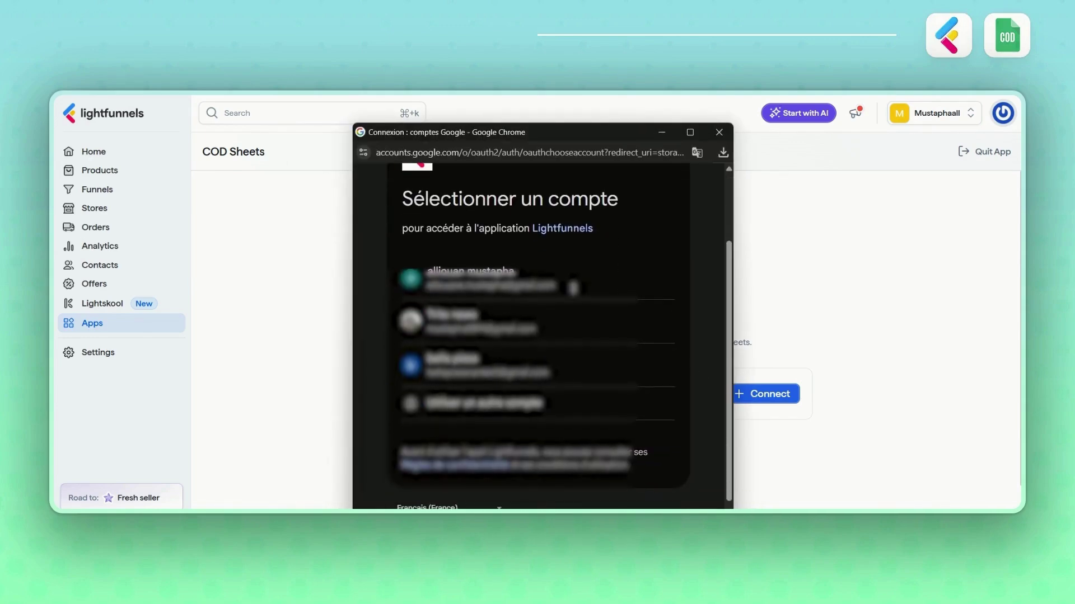
{"action": "left_click", "coordinate": [451, 324]}
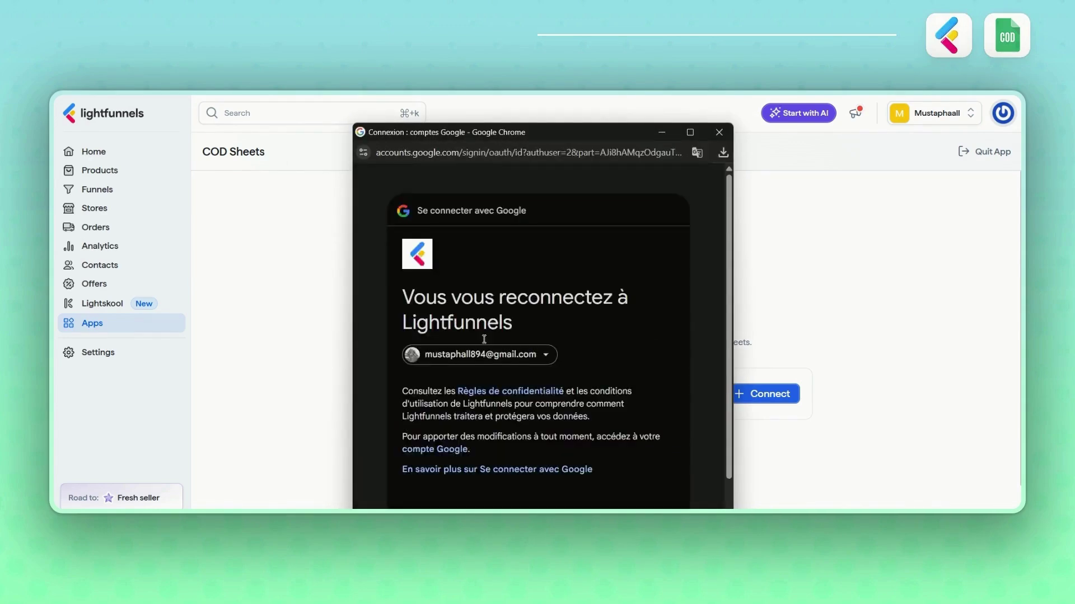
{"action": "left_click", "coordinate": [586, 456]}
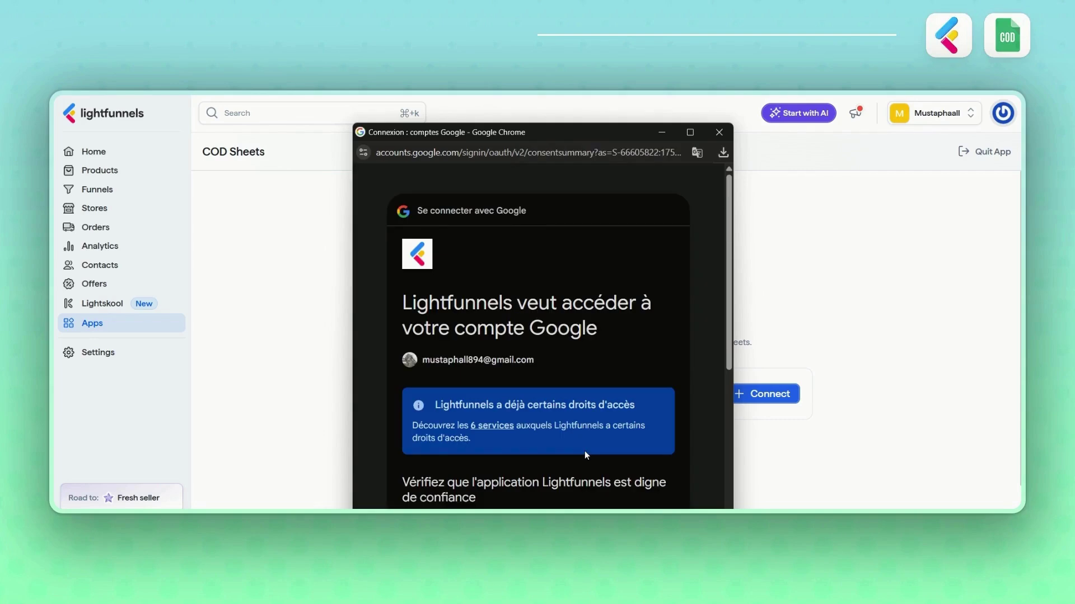
{"action": "scroll", "coordinate": [586, 456], "scroll_direction": "down", "scroll_amount": 3}
{"action": "scroll", "coordinate": [584, 452], "scroll_direction": "down", "scroll_amount": 2}
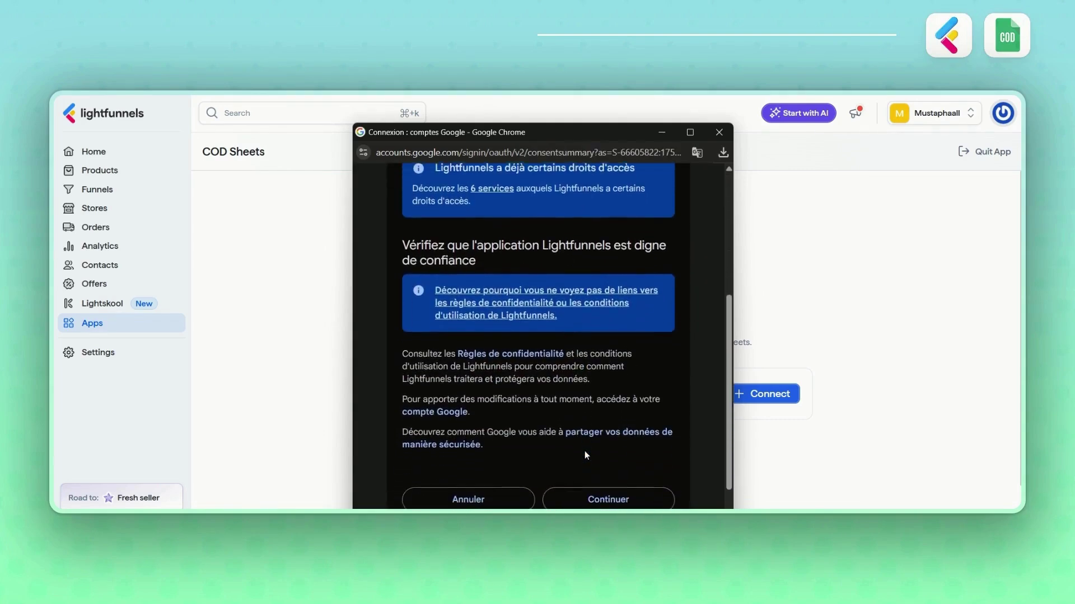
{"action": "left_click", "coordinate": [599, 497]}
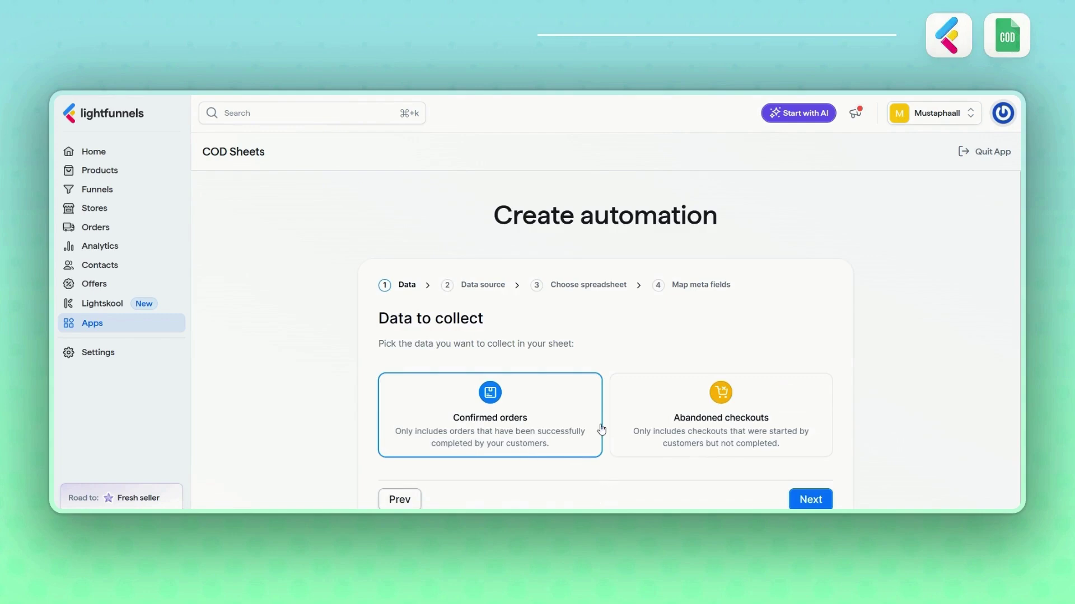
- Choose Confirmed orders as the data to collect and continue to Data source
{"action": "left_click", "coordinate": [683, 431]}
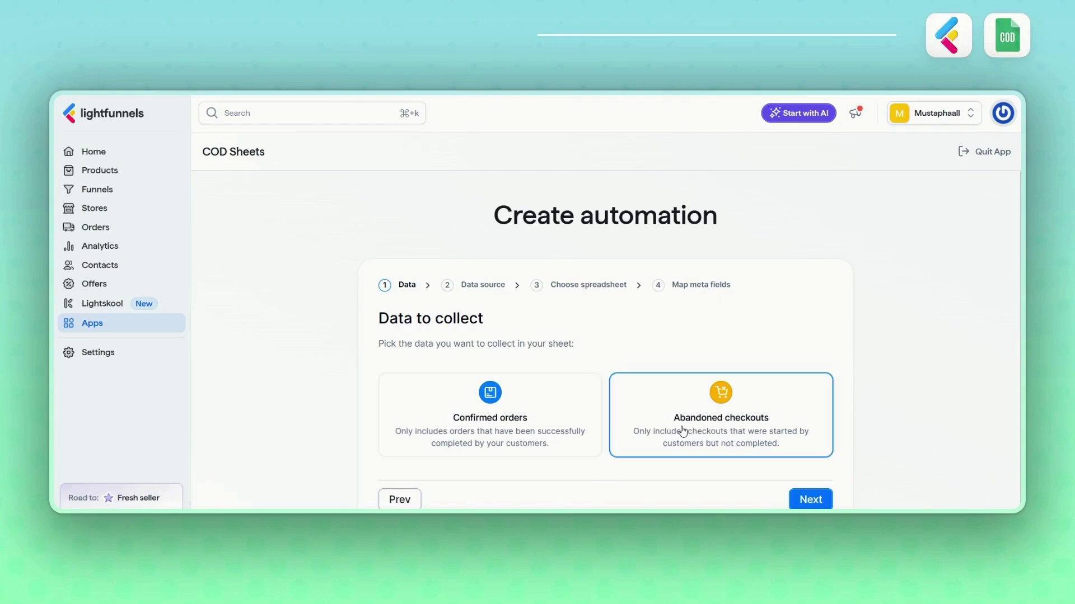
{"action": "left_click", "coordinate": [578, 426]}
{"action": "scroll", "coordinate": [579, 426], "scroll_direction": "down", "scroll_amount": 1}
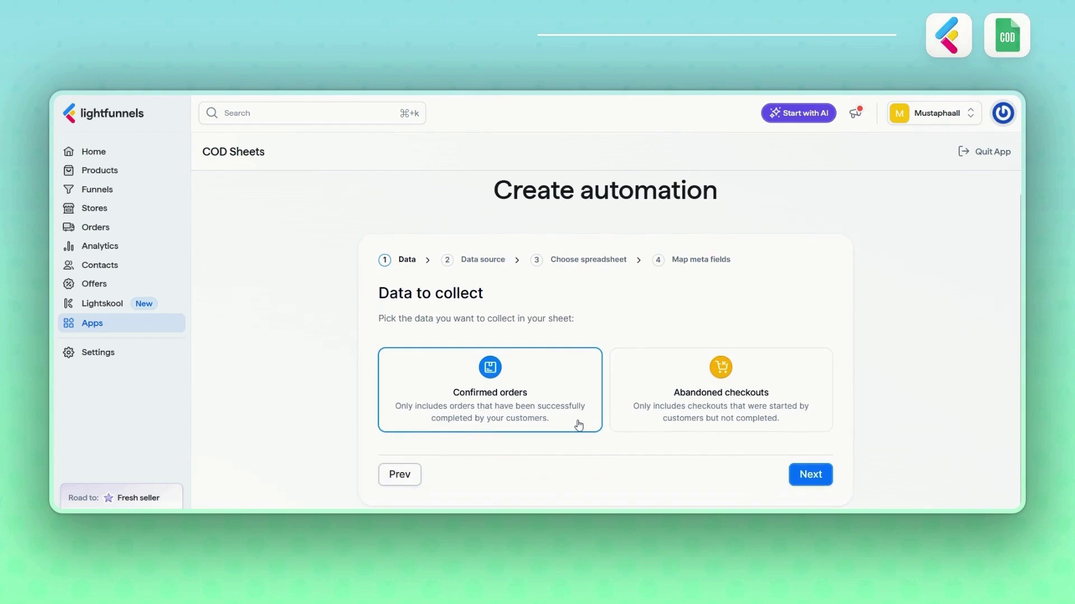
{"action": "left_click", "coordinate": [792, 475]}
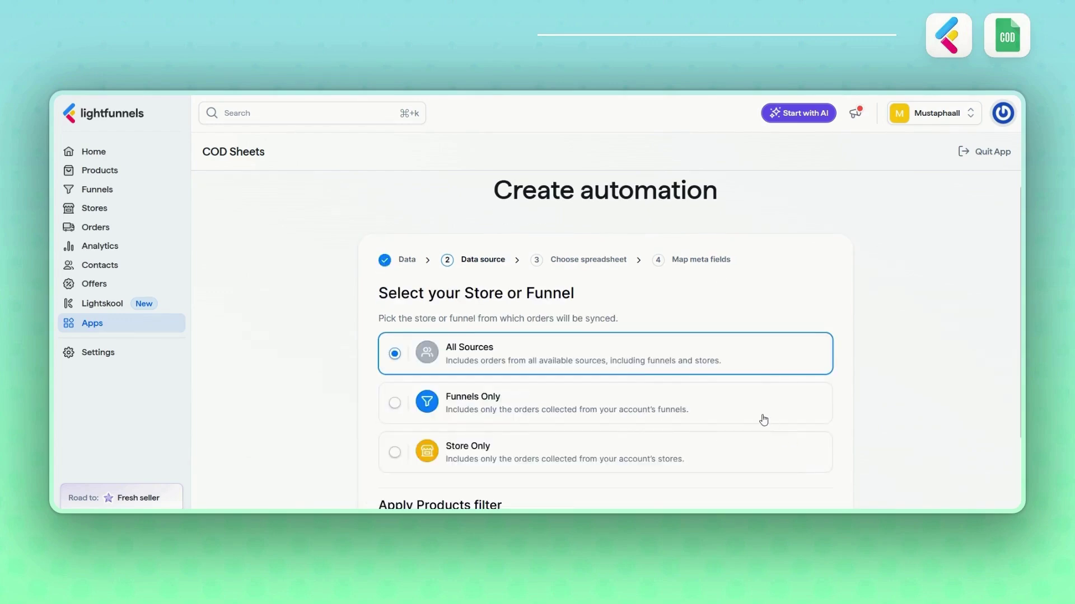
- Restrict the data source to Funnels Only with just funnel-test1 selected
{"action": "scroll", "coordinate": [764, 420], "scroll_direction": "down", "scroll_amount": 2}
{"action": "left_click", "coordinate": [449, 316]}
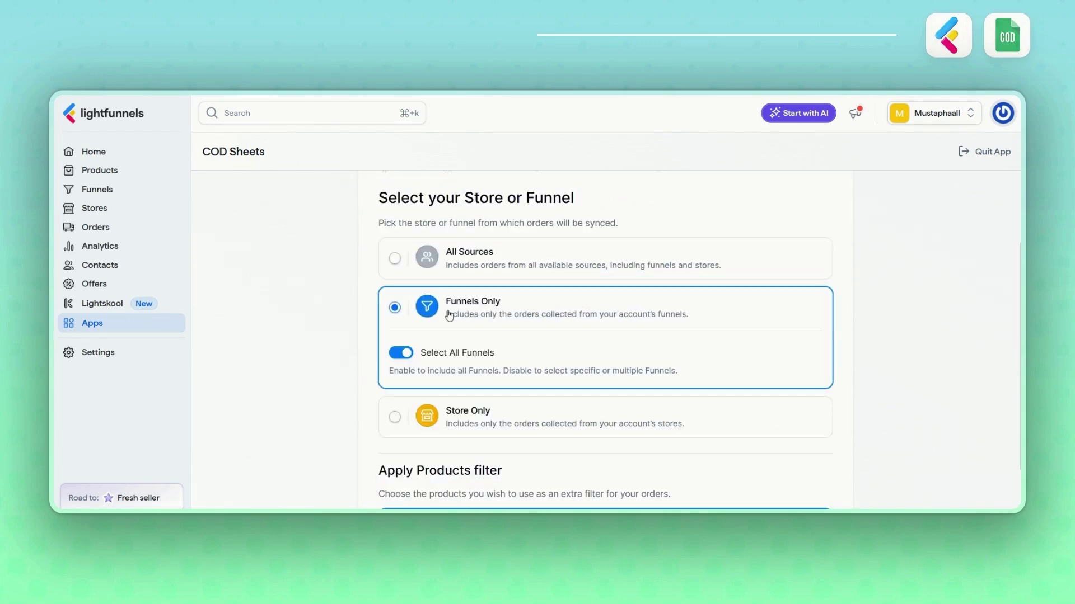
{"action": "left_click", "coordinate": [408, 355]}
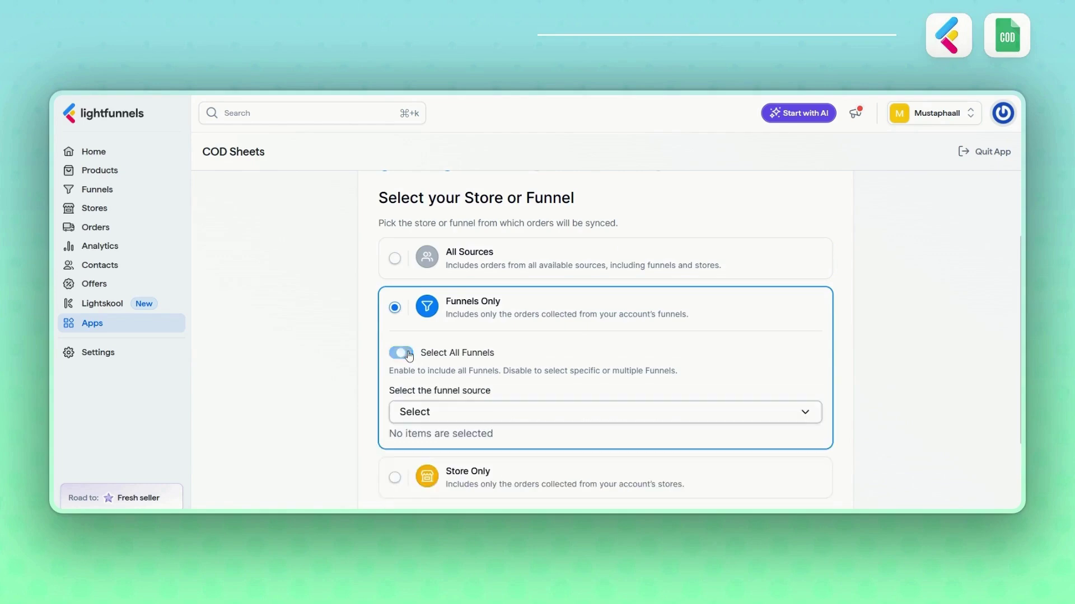
{"action": "left_click", "coordinate": [437, 412]}
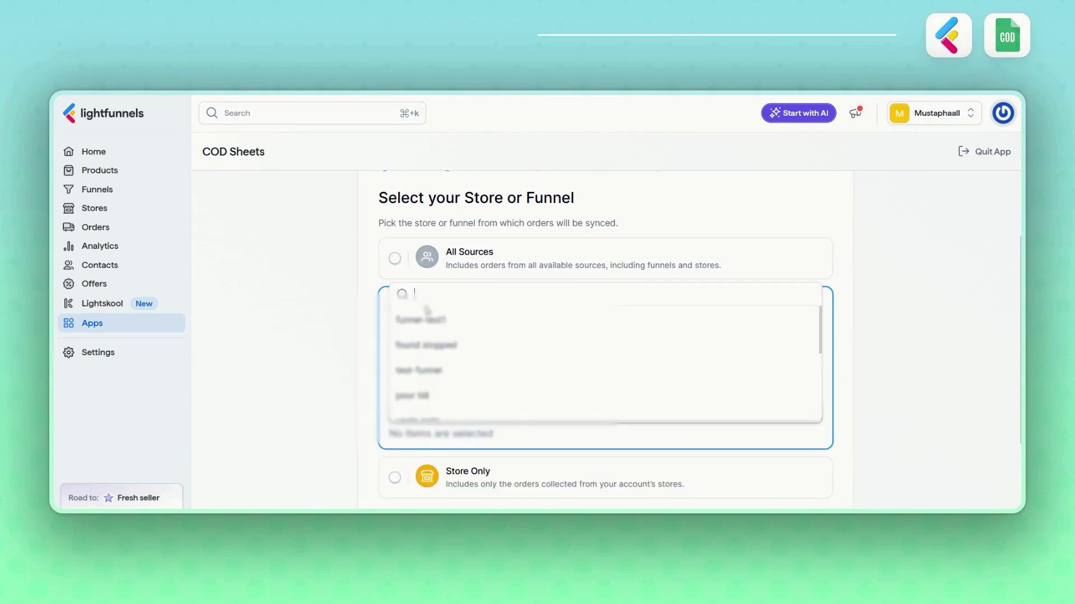
{"action": "left_click", "coordinate": [419, 325]}
{"action": "scroll", "coordinate": [330, 350], "scroll_direction": "down", "scroll_amount": 4}
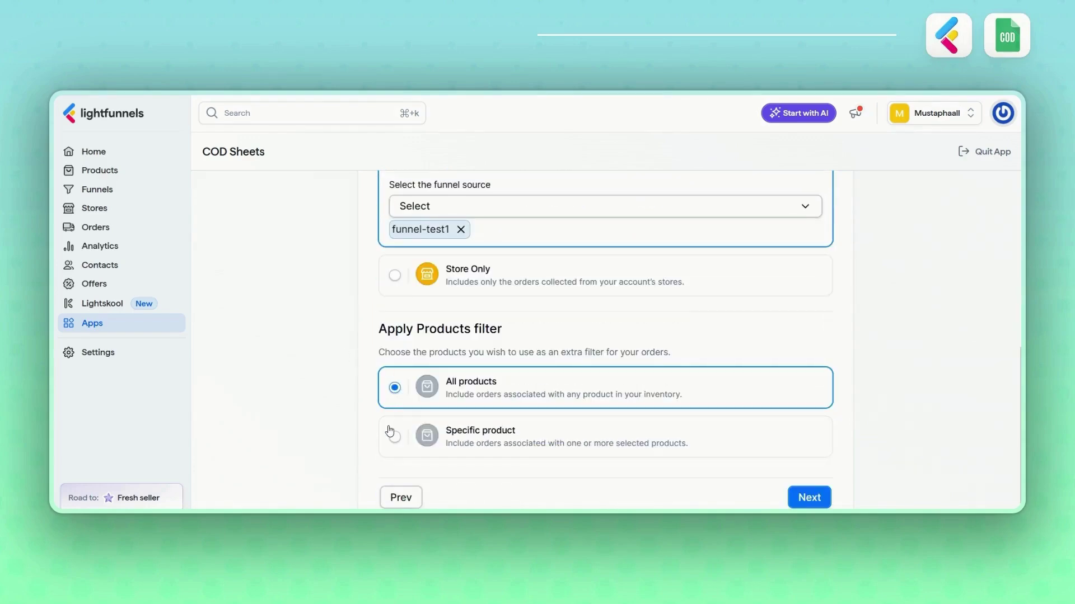
- Filter to the specific product S8 MaxV Ultra robot vacuum and continue
{"action": "left_click", "coordinate": [394, 436]}
{"action": "left_click", "coordinate": [474, 396]}
{"action": "left_click", "coordinate": [425, 441]}
{"action": "scroll", "coordinate": [425, 441], "scroll_direction": "down", "scroll_amount": 1}
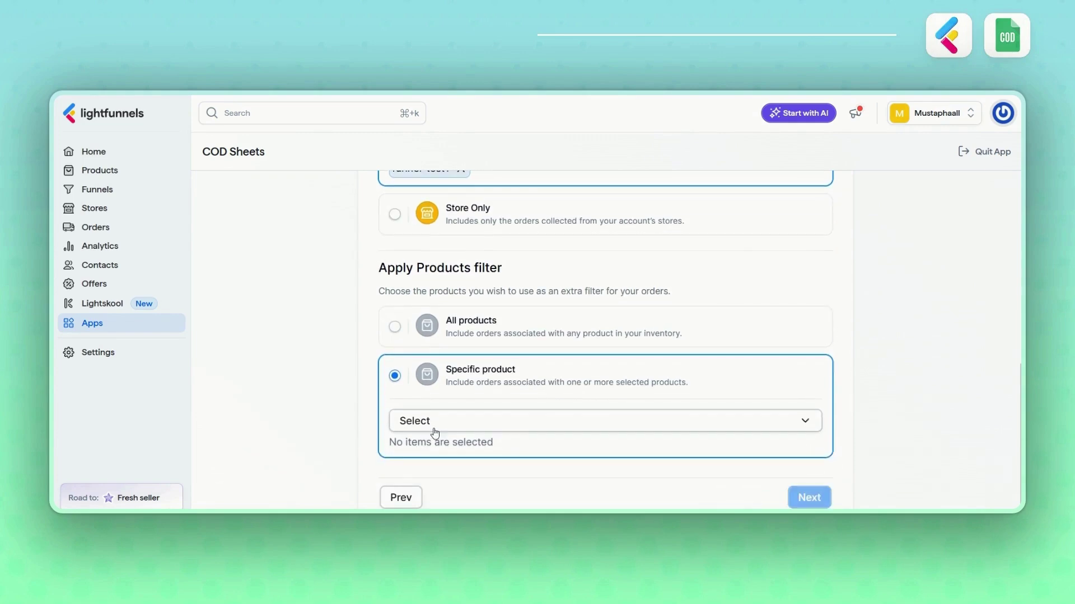
{"action": "left_click", "coordinate": [434, 430]}
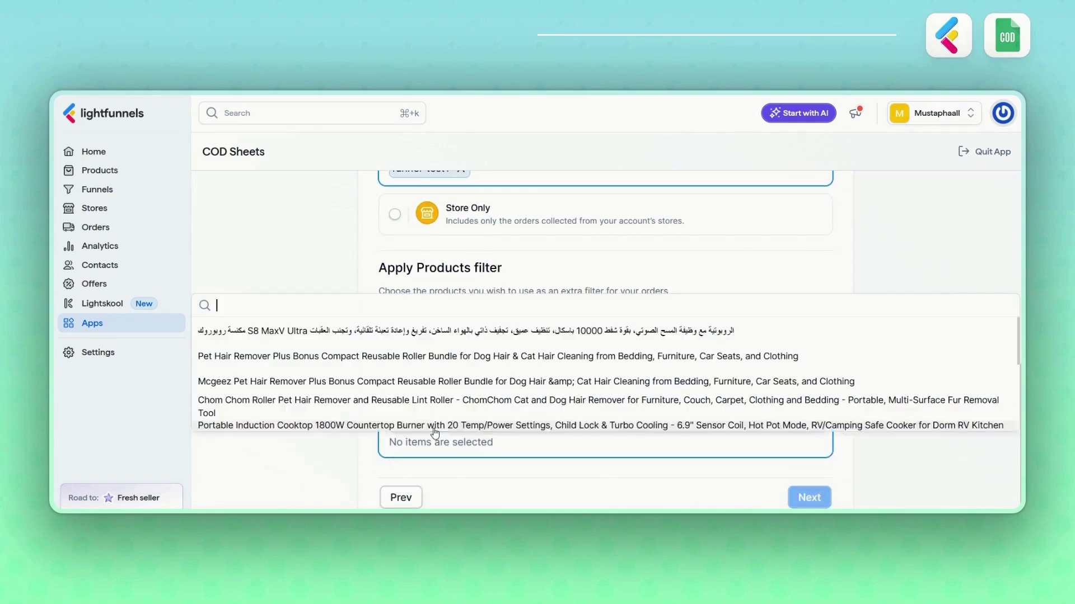
{"action": "left_click", "coordinate": [383, 331]}
{"action": "scroll", "coordinate": [319, 371], "scroll_direction": "down", "scroll_amount": 1}
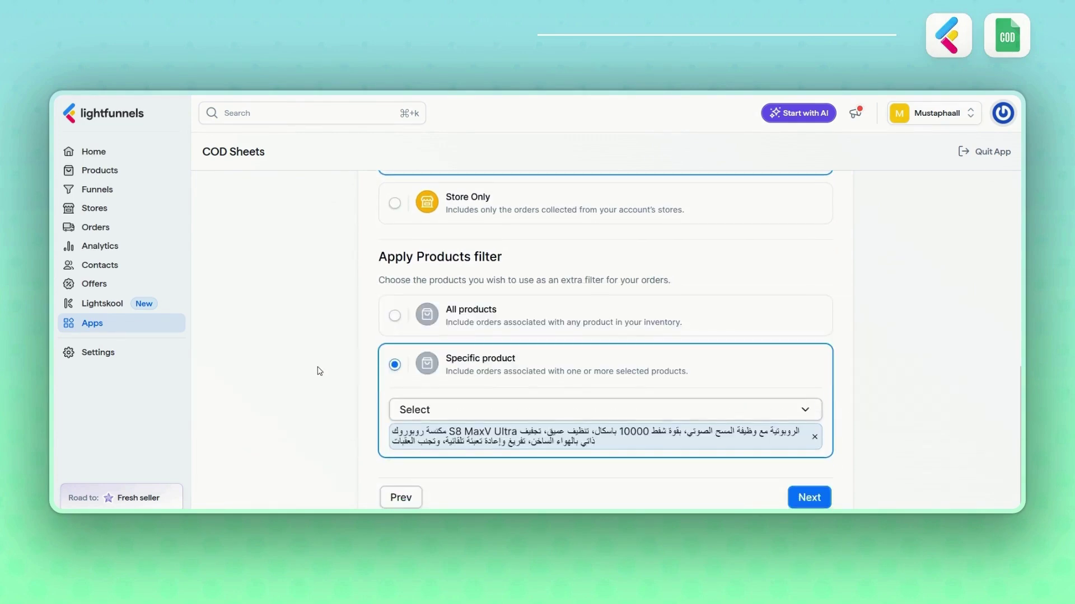
{"action": "left_click", "coordinate": [802, 499]}
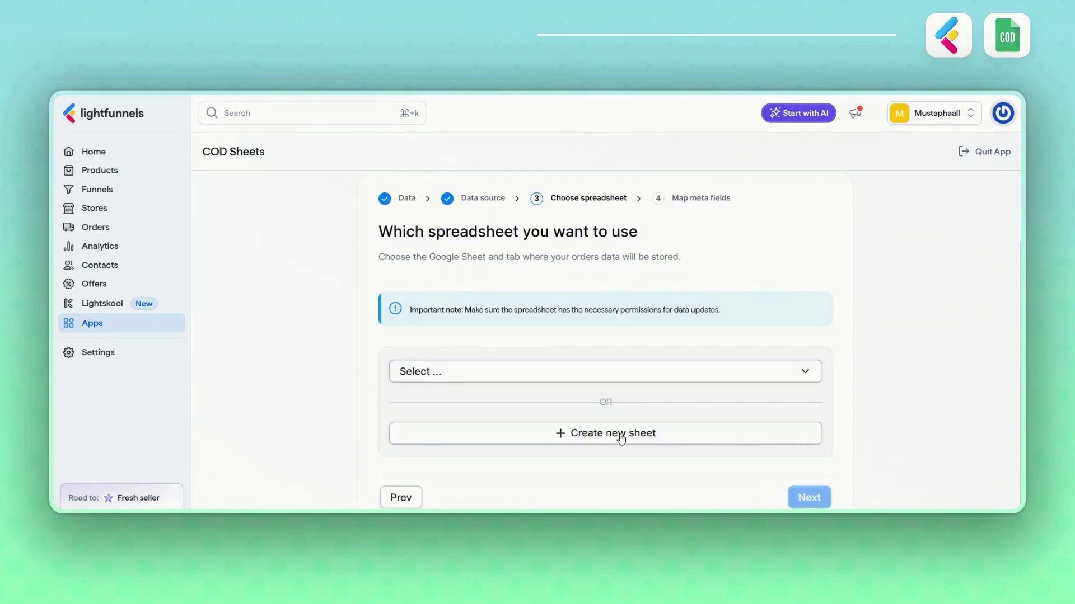
- Create a new spreadsheet titled test-codsheets1 and continue to field mapping
{"action": "left_click", "coordinate": [613, 440]}
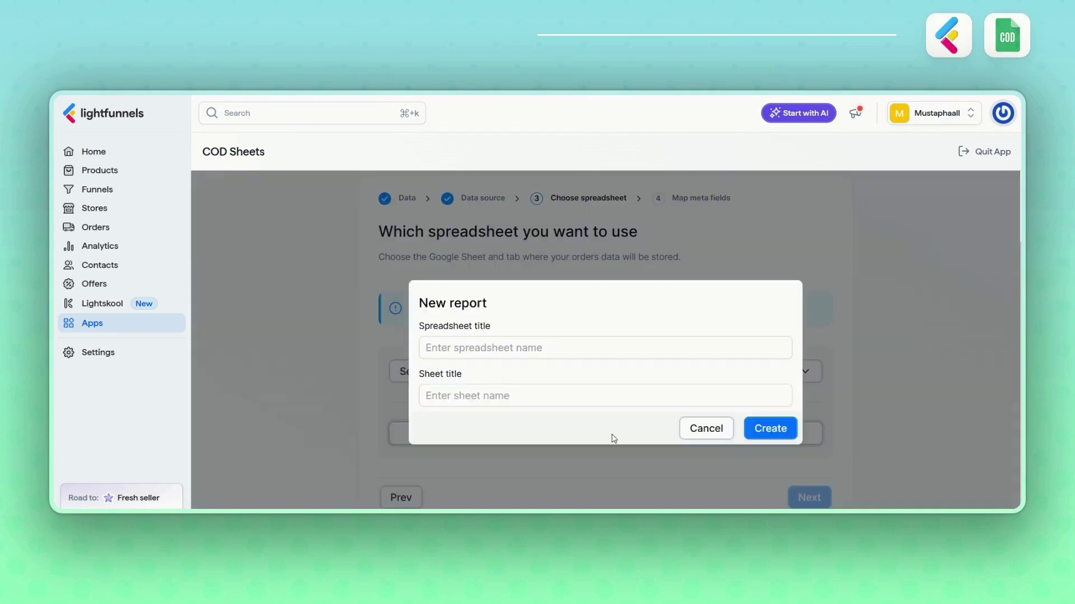
{"action": "left_click", "coordinate": [524, 349]}
{"action": "type", "text": "test-codsheets1"}
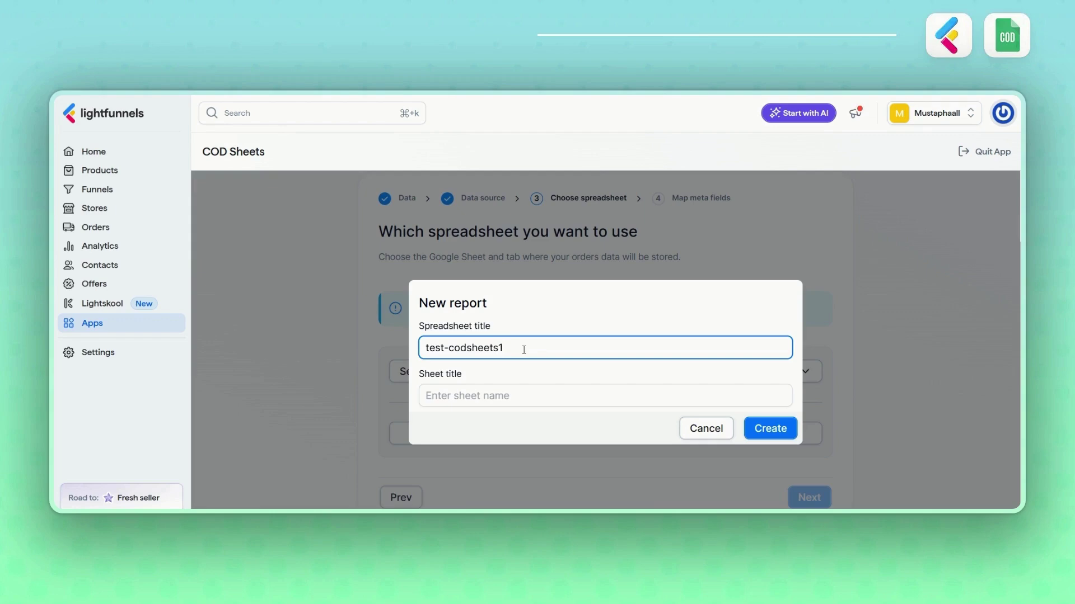
{"action": "double_click", "coordinate": [524, 350]}
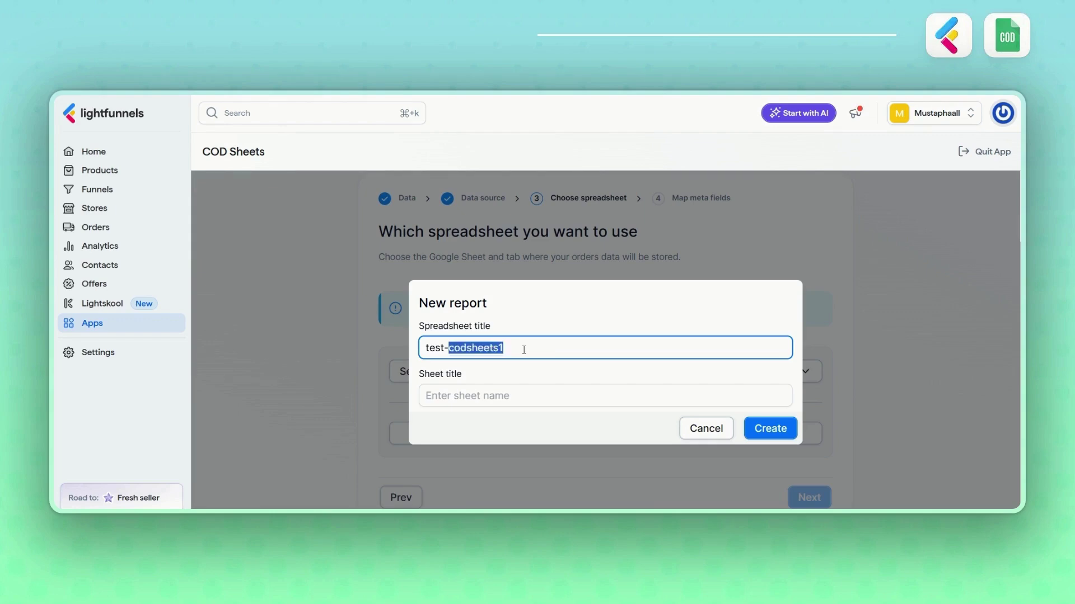
{"action": "left_click", "coordinate": [524, 350]}
{"action": "triple_click", "coordinate": [522, 350]}
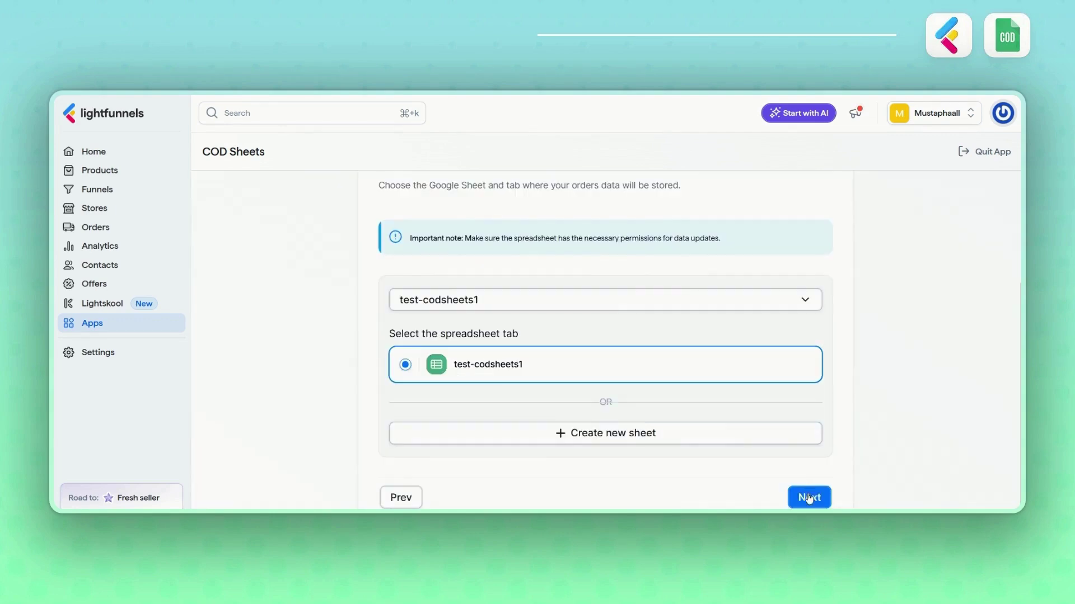
{"action": "left_click", "coordinate": [806, 498]}
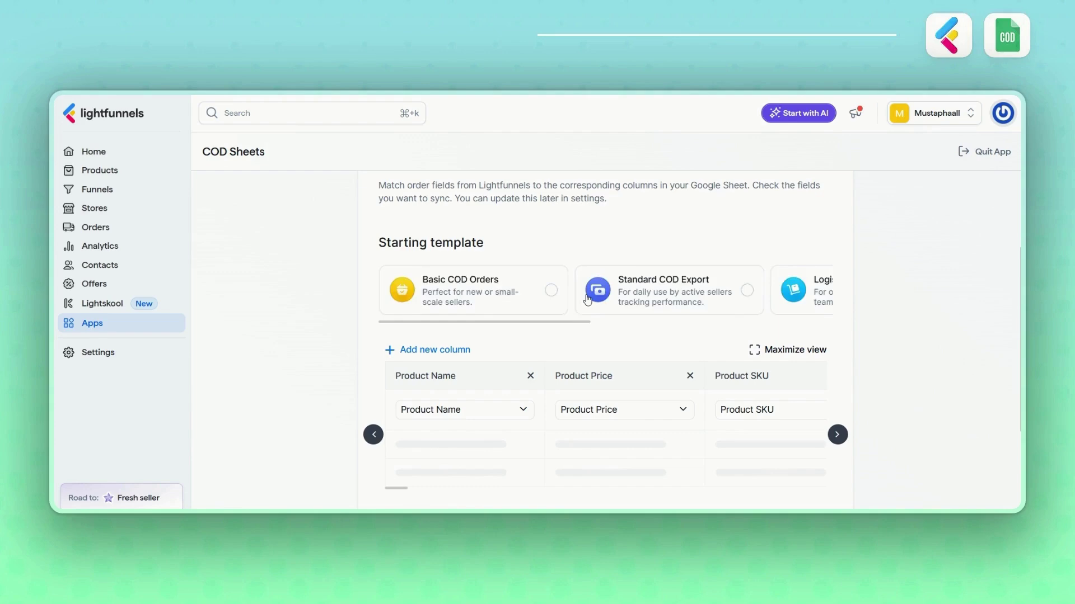
- Apply the Basic COD Orders template and review its columns in the enlarged mapping table
{"action": "scroll", "coordinate": [587, 300], "scroll_direction": "right", "scroll_amount": 10}
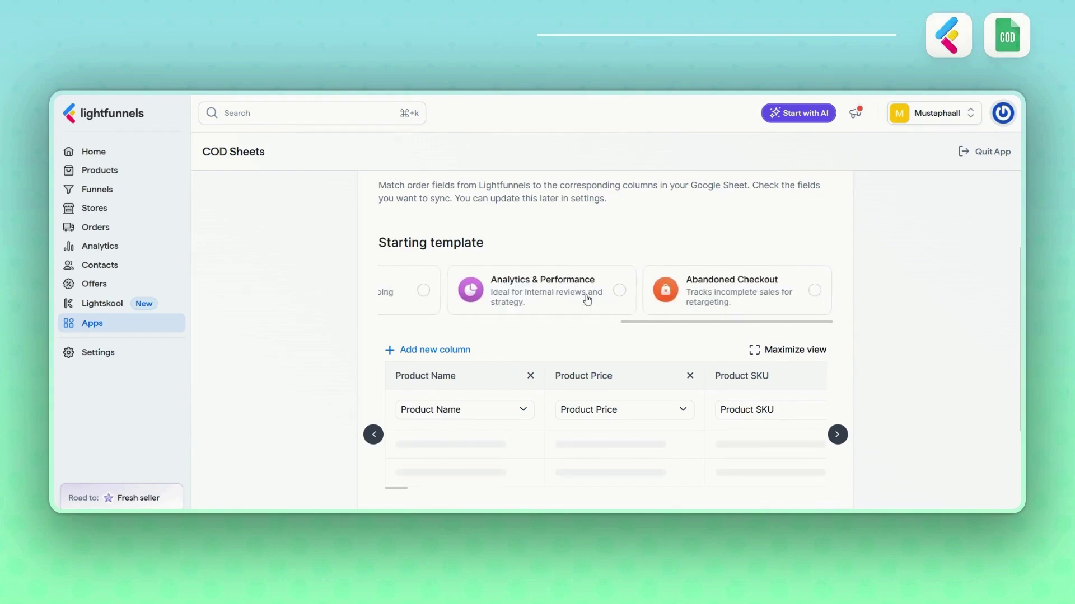
{"action": "scroll", "coordinate": [587, 300], "scroll_direction": "left", "scroll_amount": 10}
{"action": "left_click", "coordinate": [566, 304]}
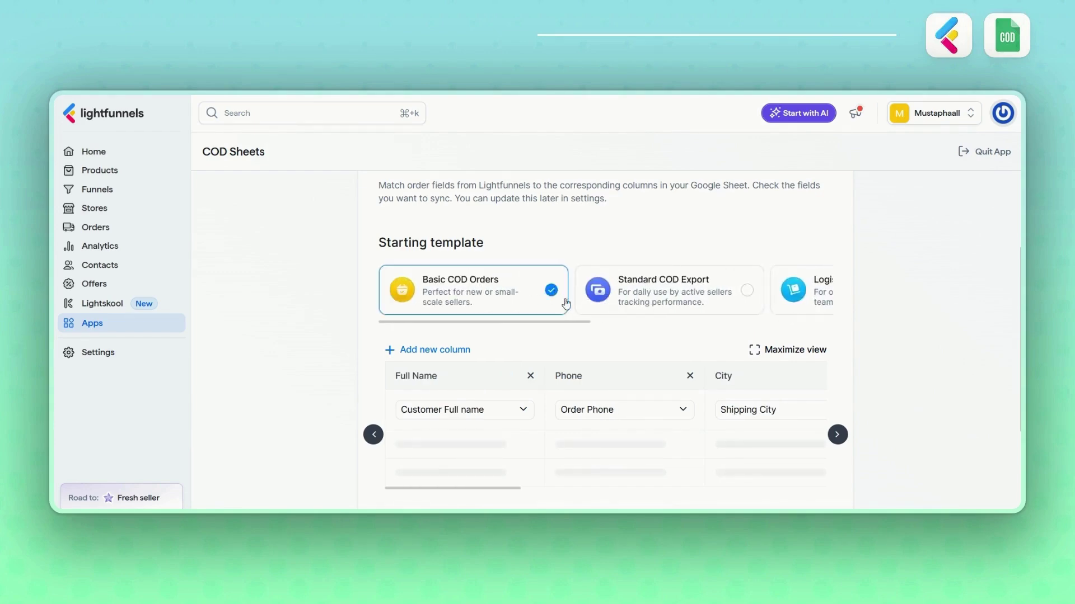
{"action": "left_click", "coordinate": [770, 352]}
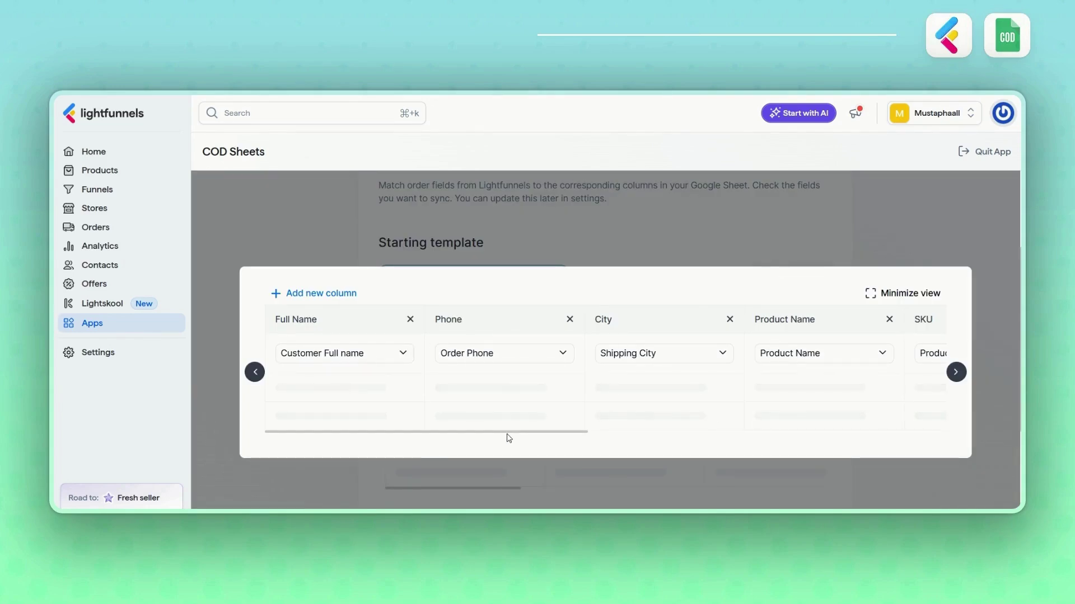
{"action": "left_click_drag", "start_coordinate": [509, 436], "coordinate": [895, 436]}
{"action": "scroll", "coordinate": [935, 249], "scroll_direction": "down", "scroll_amount": 1}
{"action": "left_click", "coordinate": [900, 297]}
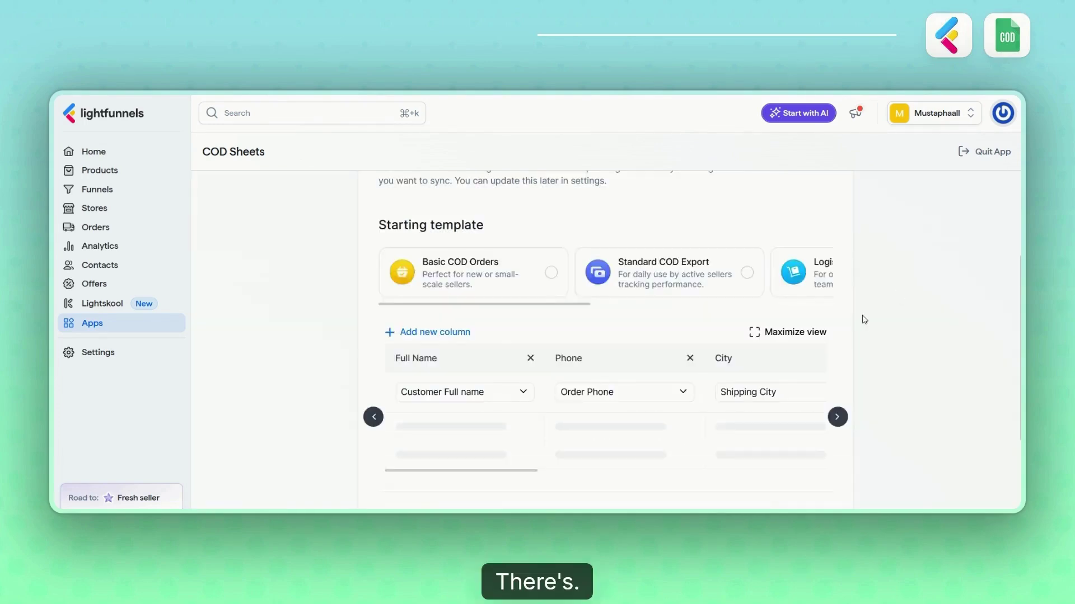
- Group rows by PRODUCT ID, leave existing data unchecked, and save the automation
{"action": "scroll", "coordinate": [860, 321], "scroll_direction": "down", "scroll_amount": 4}
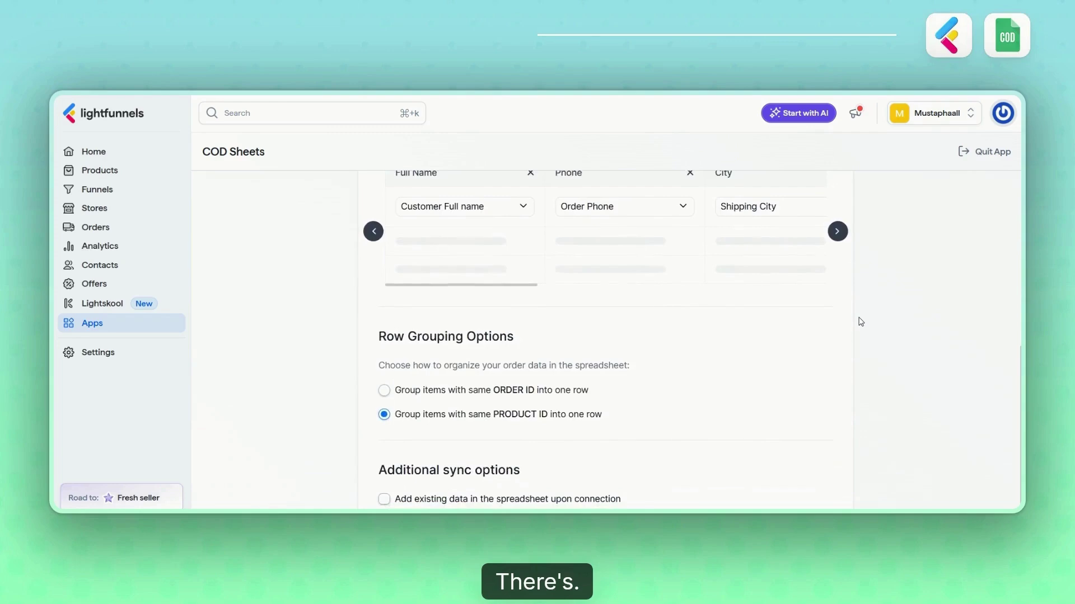
{"action": "left_click", "coordinate": [440, 348]}
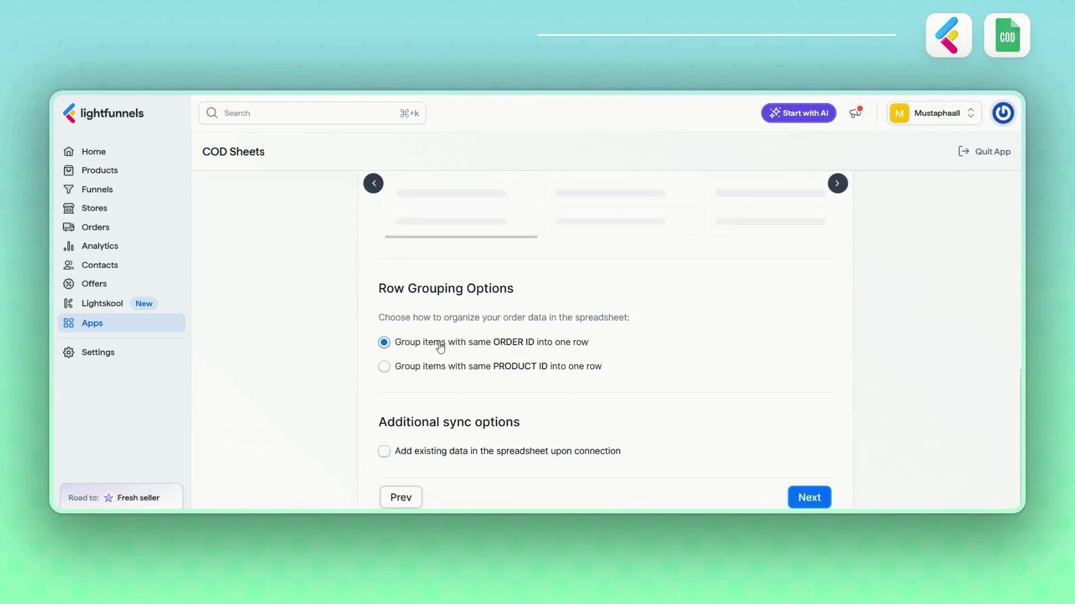
{"action": "left_click", "coordinate": [385, 367]}
{"action": "left_click", "coordinate": [385, 452]}
{"action": "left_click", "coordinate": [385, 453]}
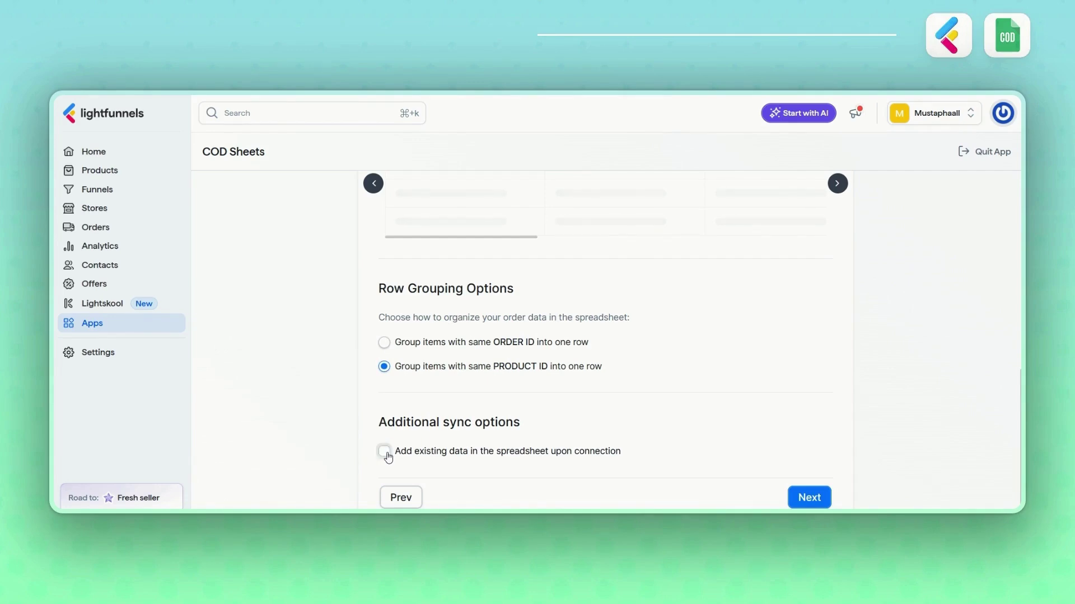
{"action": "left_click", "coordinate": [801, 501]}
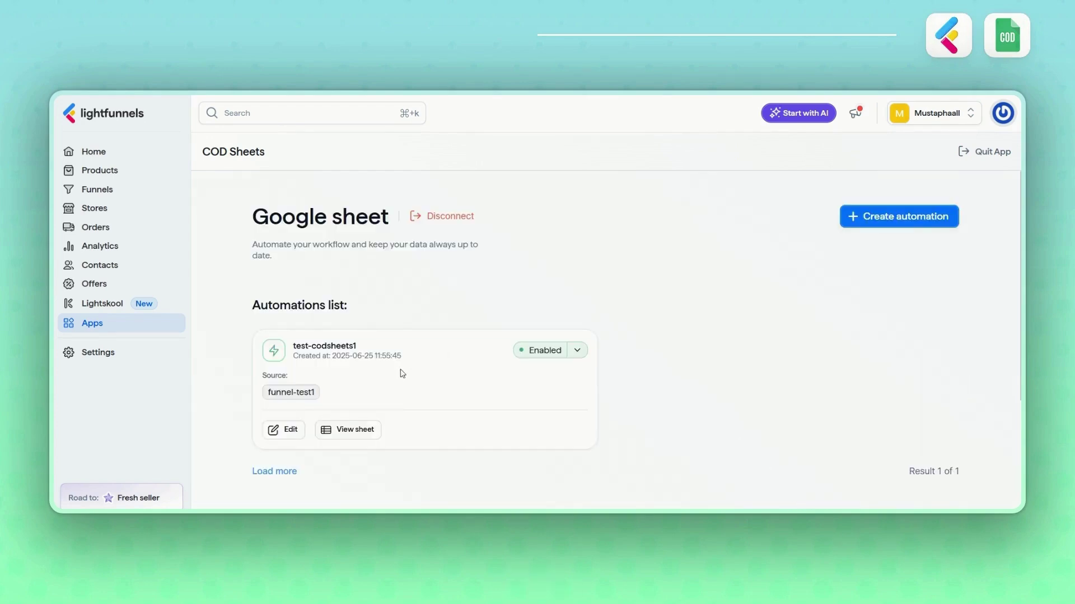
- Open the test-codsheets1 Google Sheet via the automation's View sheet link
{"action": "left_click", "coordinate": [356, 433]}
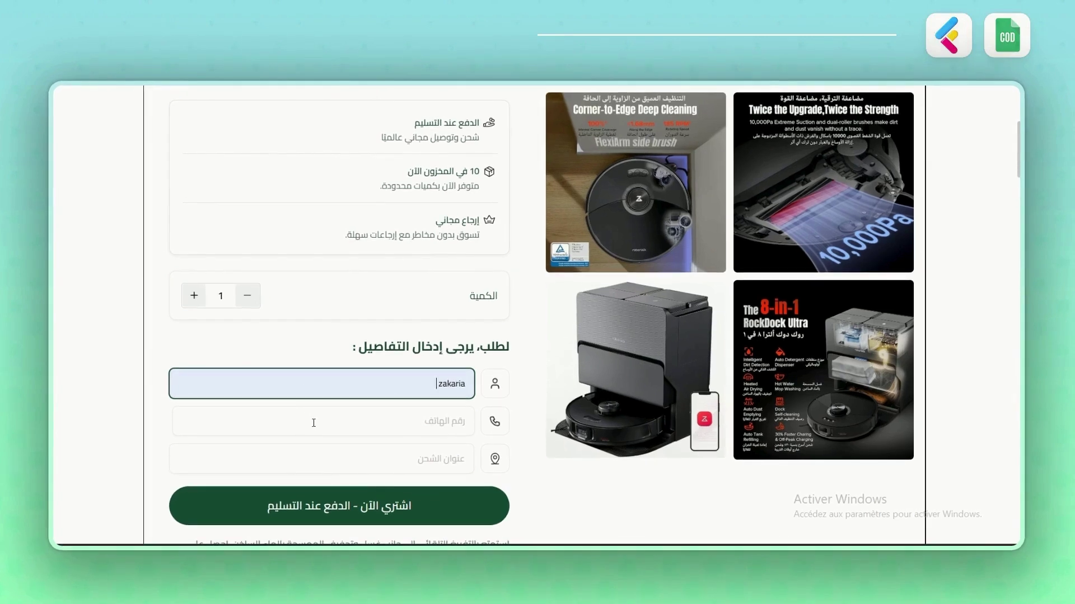
- Submit a cash-on-delivery test order with phone and shipping address, then check its sheet row
{"action": "left_click", "coordinate": [314, 423]}
{"action": "left_click", "coordinate": [367, 450]}
{"action": "left_click", "coordinate": [377, 460]}
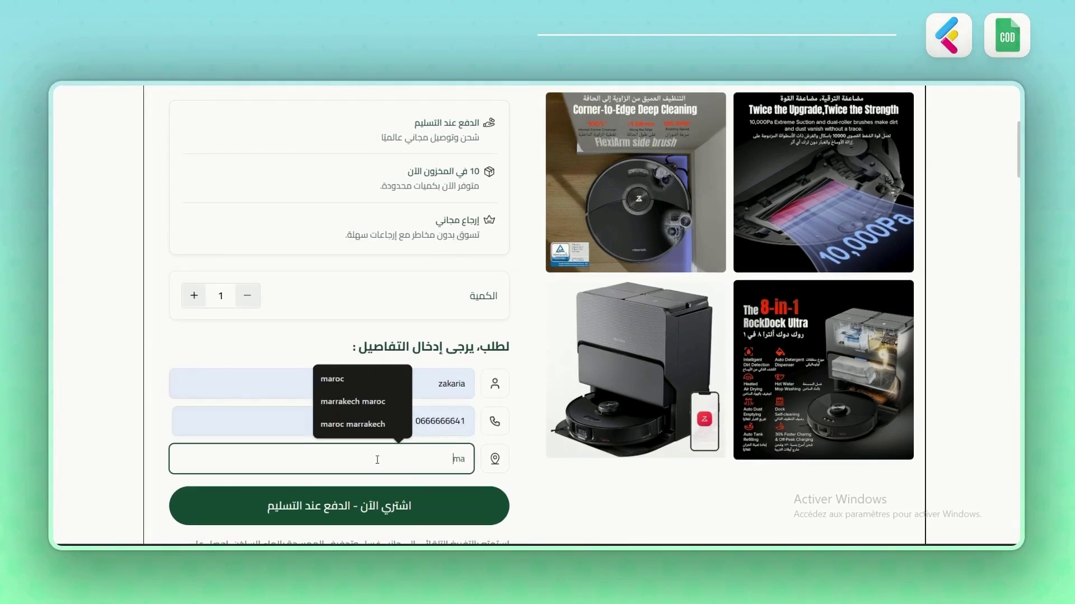
{"action": "type", "text": "maroc"}
{"action": "left_click", "coordinate": [437, 519]}
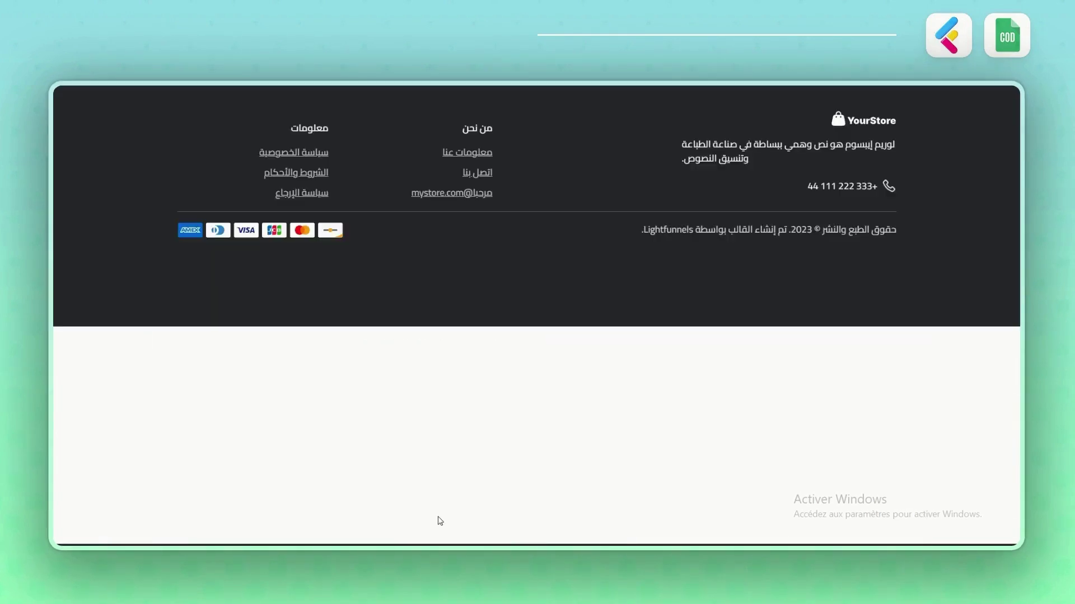
{"action": "scroll", "coordinate": [652, 395], "scroll_direction": "down", "scroll_amount": 3}
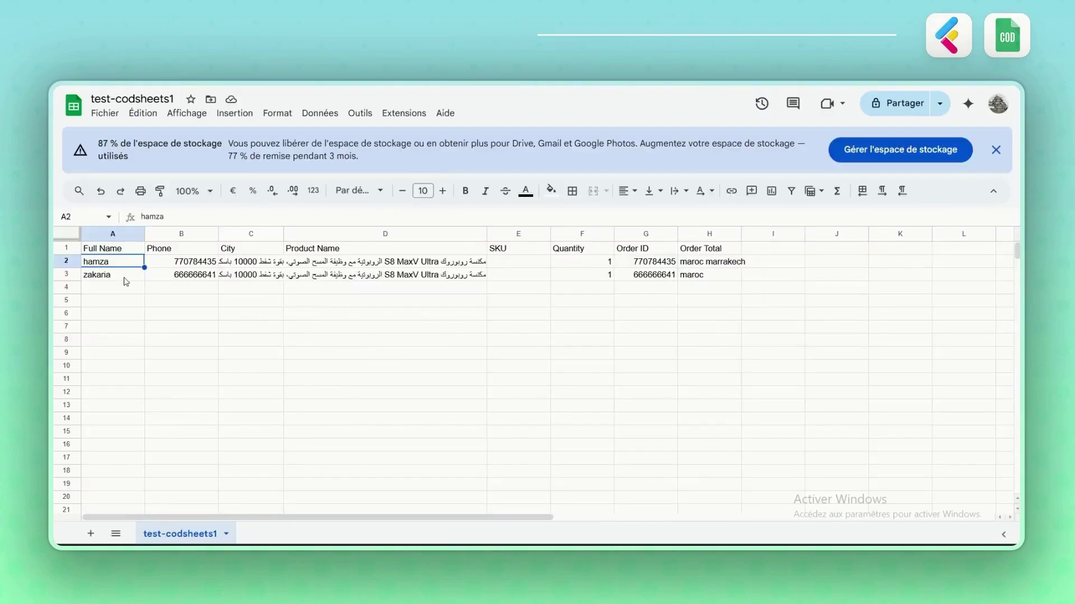
{"action": "left_click", "coordinate": [124, 280]}
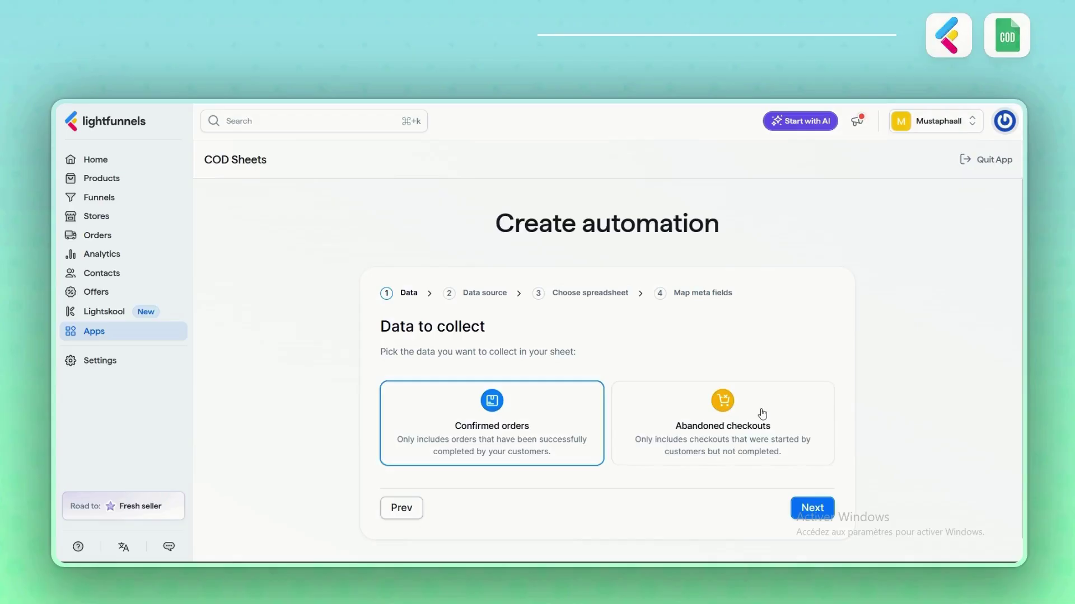
- Choose Abandoned checkouts, then limit the source to Funnels Only with funnel-test1 and a specific product
{"action": "left_click", "coordinate": [762, 414]}
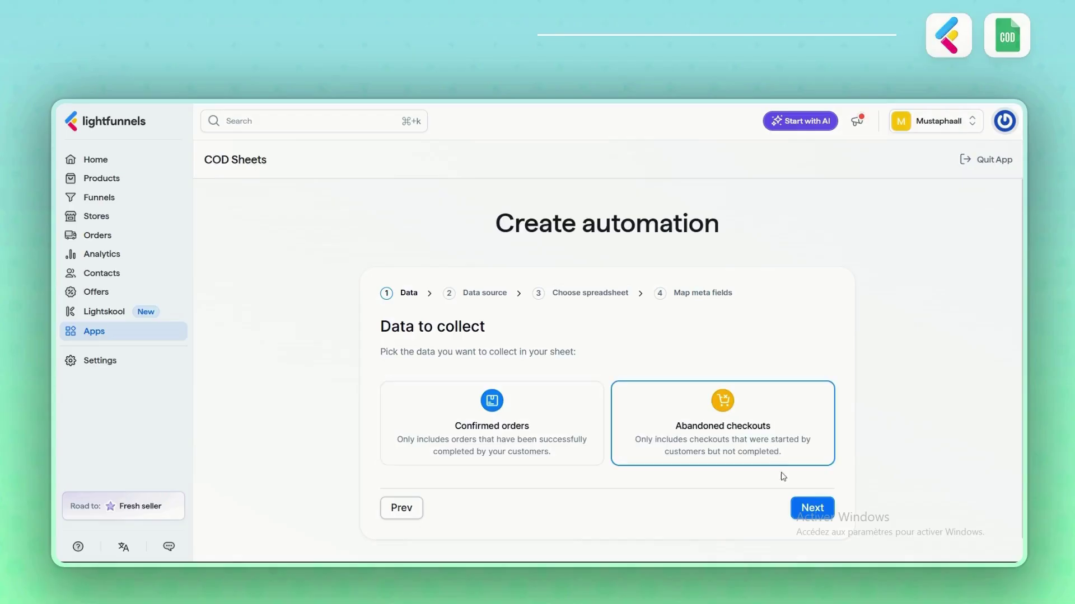
{"action": "left_click", "coordinate": [802, 511]}
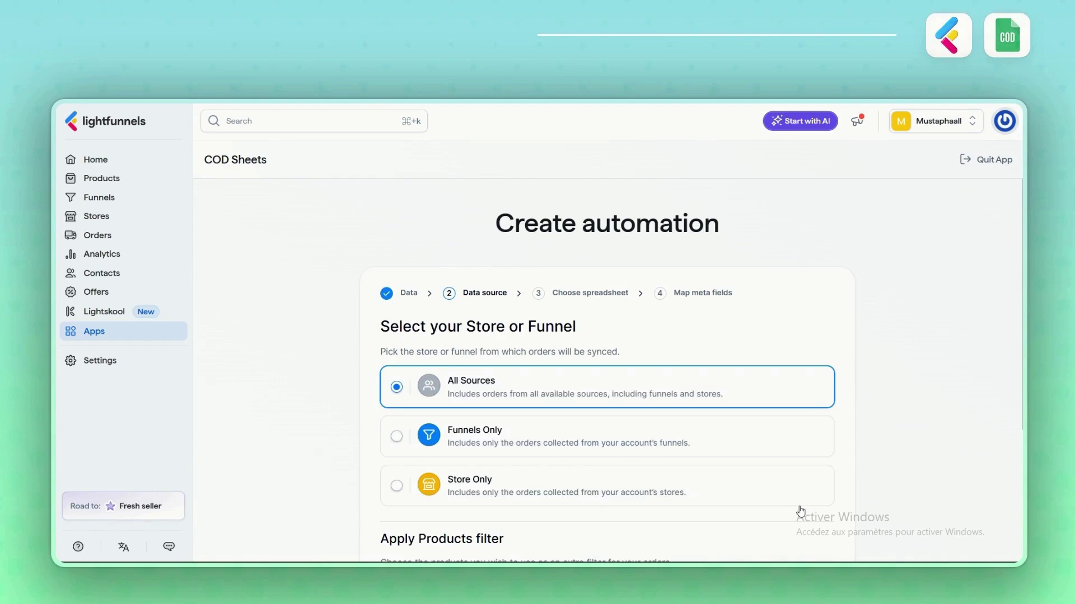
{"action": "scroll", "coordinate": [679, 323], "scroll_direction": "down", "scroll_amount": 4}
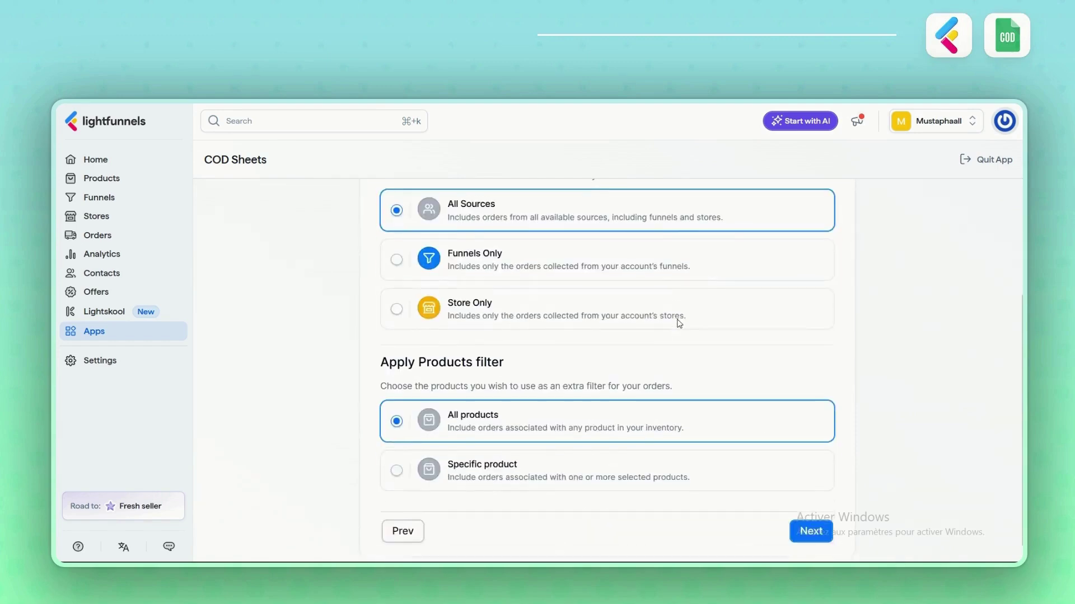
{"action": "left_click", "coordinate": [461, 258]}
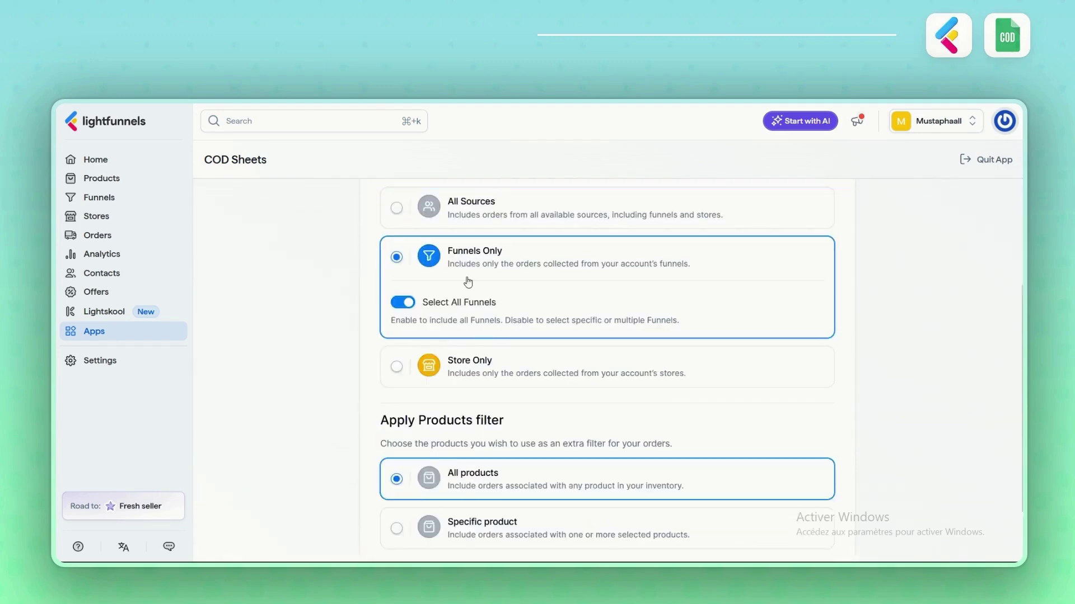
{"action": "left_click", "coordinate": [411, 305]}
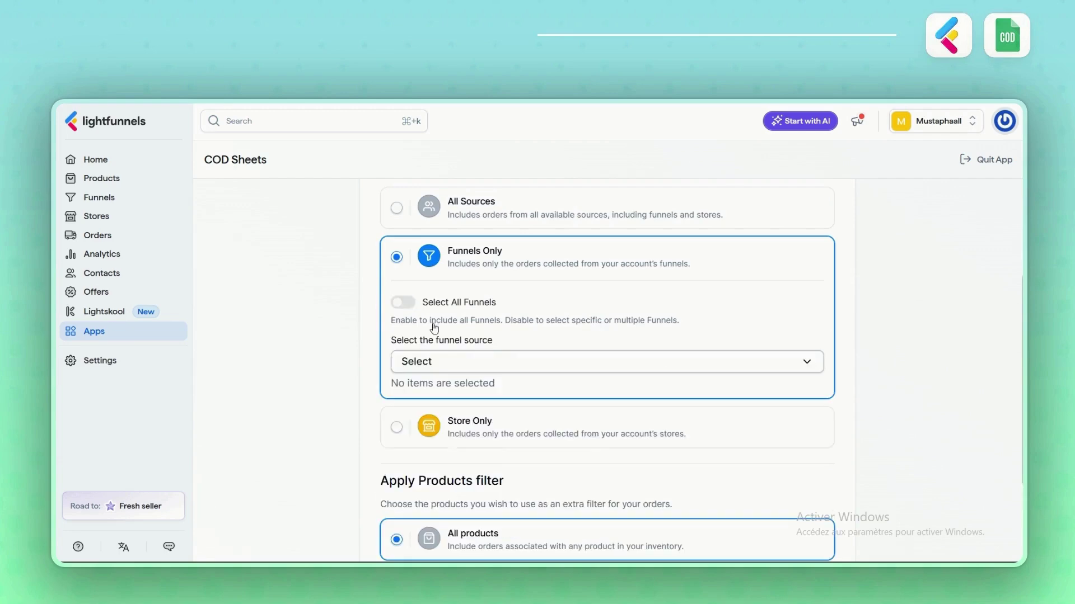
{"action": "left_click", "coordinate": [446, 368]}
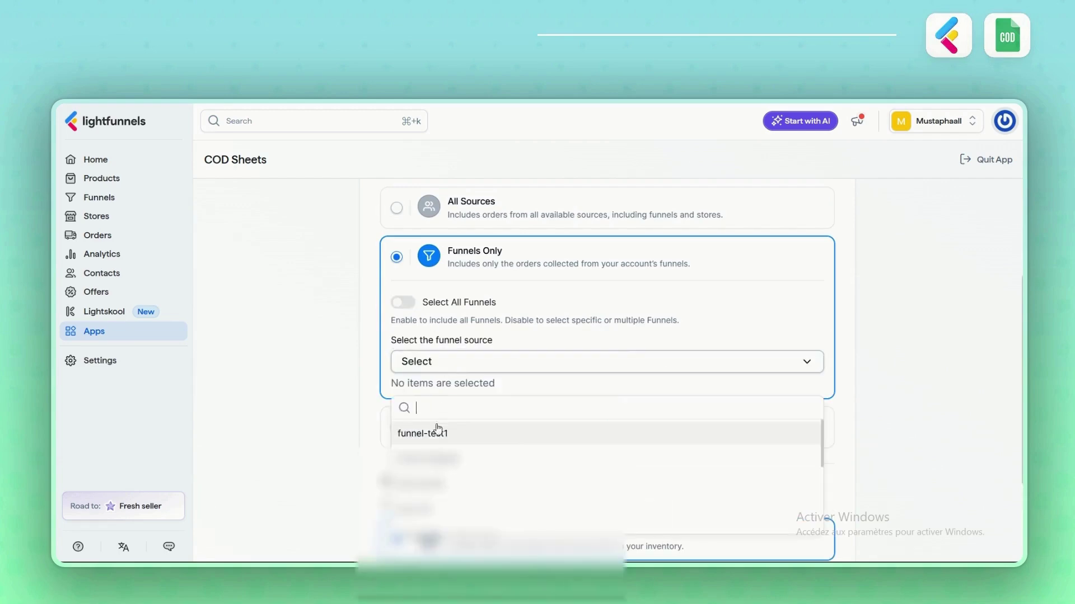
{"action": "left_click", "coordinate": [437, 442]}
{"action": "scroll", "coordinate": [323, 418], "scroll_direction": "down", "scroll_amount": 4}
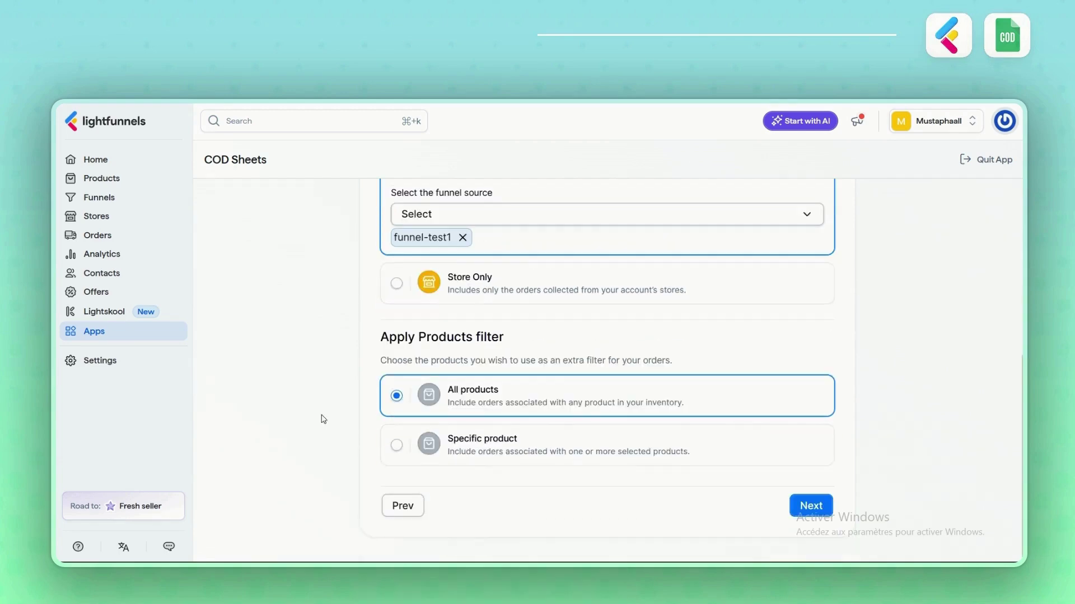
{"action": "left_click", "coordinate": [393, 445]}
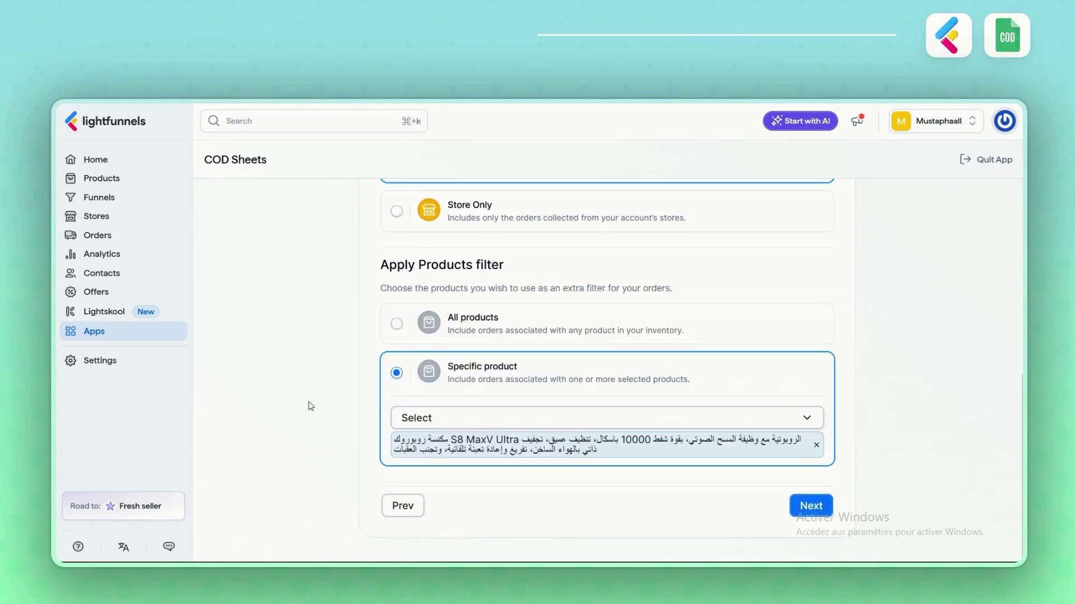
- Create a new spreadsheet titled codsheets-test
{"action": "left_click", "coordinate": [811, 505]}
{"action": "left_click", "coordinate": [606, 442]}
{"action": "type", "text": "codsheets-test"}
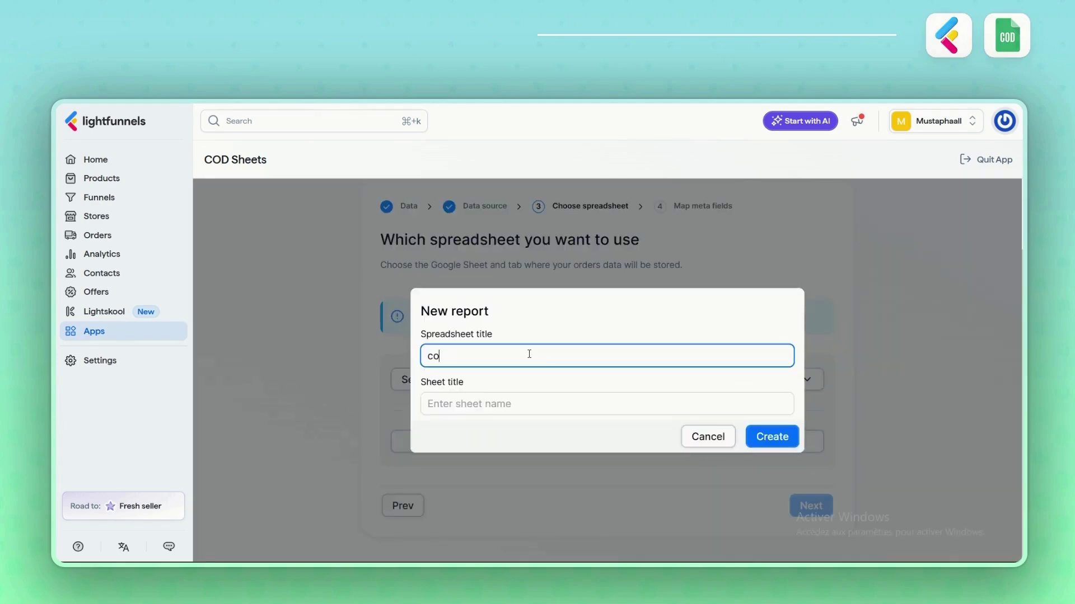
{"action": "left_click", "coordinate": [679, 403]}
{"action": "type", "text": "codsheets-test"}
{"action": "left_click", "coordinate": [772, 437]}
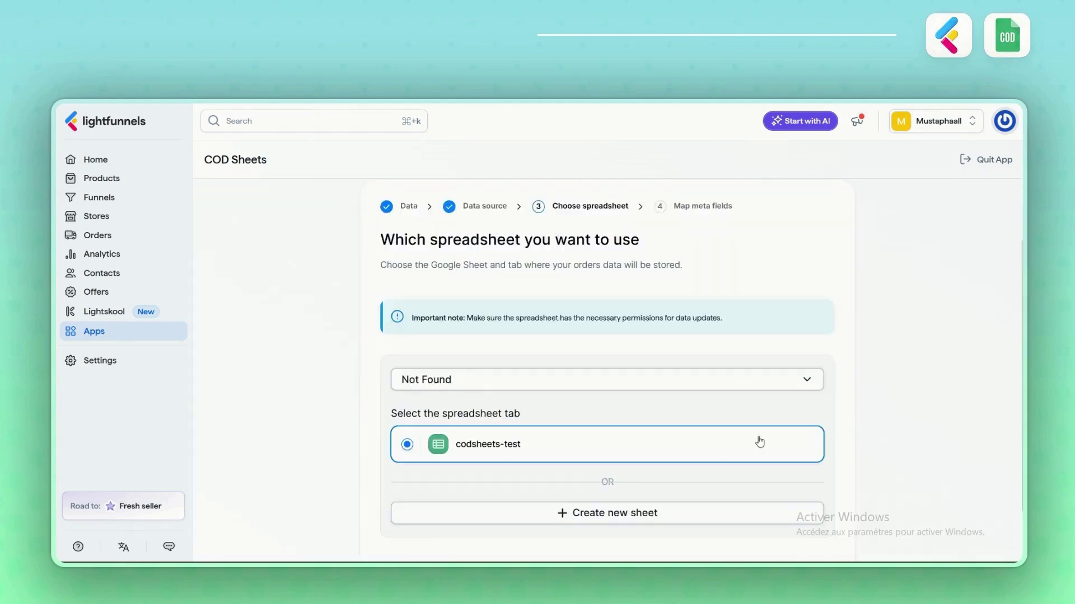
- Apply Basic COD Orders and map Order Total to Product Link and Order ID to Product Id
{"action": "scroll", "coordinate": [744, 402], "scroll_direction": "down", "scroll_amount": 5}
{"action": "scroll", "coordinate": [693, 302], "scroll_direction": "right", "scroll_amount": 3}
{"action": "scroll", "coordinate": [692, 302], "scroll_direction": "left", "scroll_amount": 3}
{"action": "left_click", "coordinate": [448, 296]}
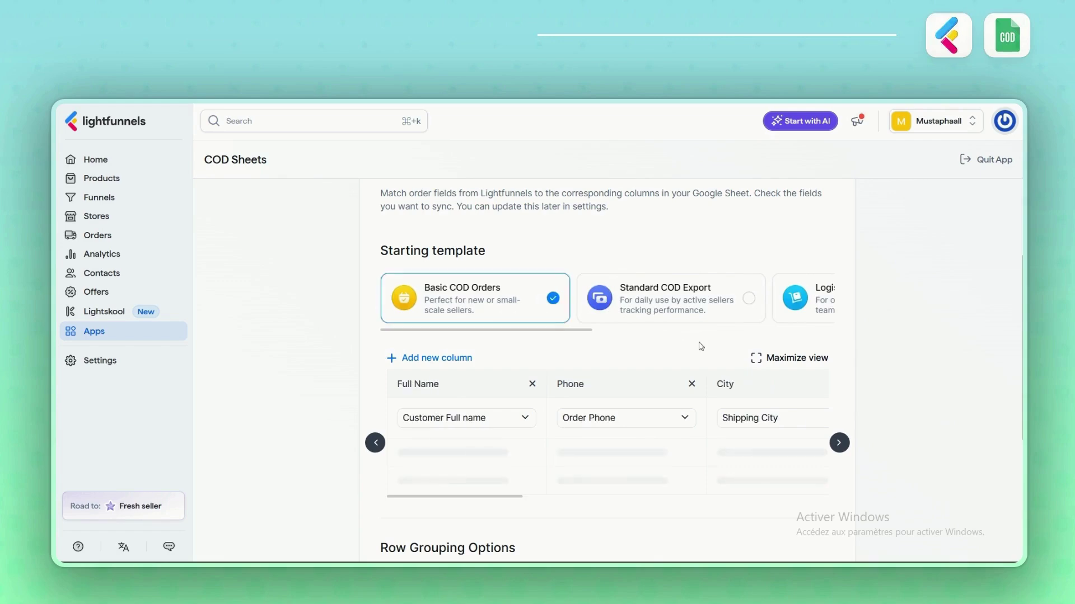
{"action": "left_click", "coordinate": [765, 359]}
{"action": "scroll", "coordinate": [647, 318], "scroll_direction": "right", "scroll_amount": 3}
{"action": "scroll", "coordinate": [647, 318], "scroll_direction": "right", "scroll_amount": 5}
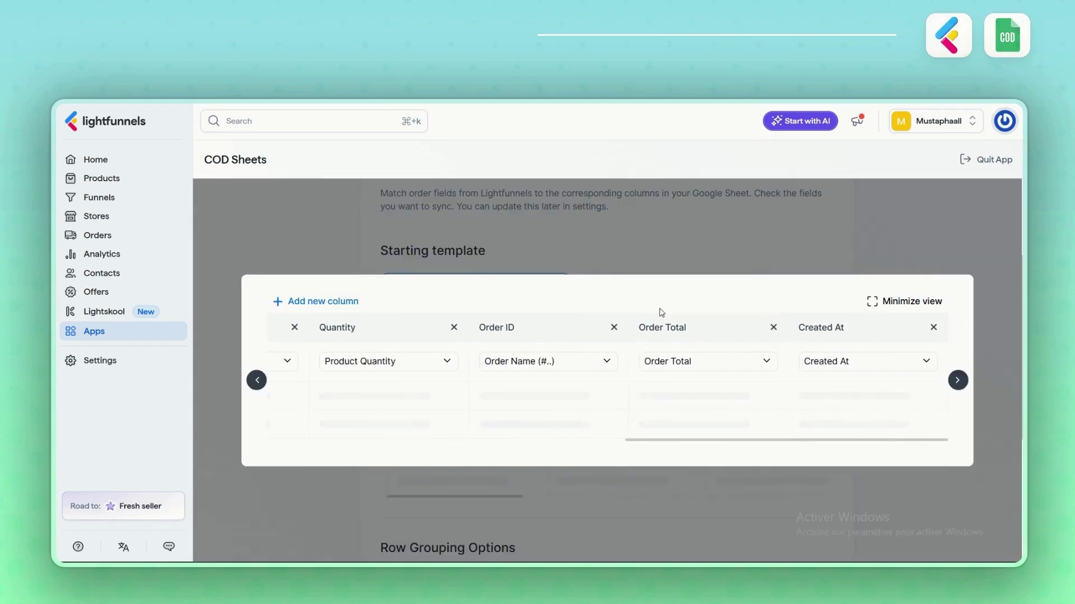
{"action": "left_click", "coordinate": [706, 361]}
{"action": "scroll", "coordinate": [696, 465], "scroll_direction": "down", "scroll_amount": 1}
{"action": "left_click", "coordinate": [672, 486]}
{"action": "left_click", "coordinate": [548, 361]}
{"action": "scroll", "coordinate": [576, 437], "scroll_direction": "down", "scroll_amount": 2}
{"action": "left_click", "coordinate": [554, 487]}
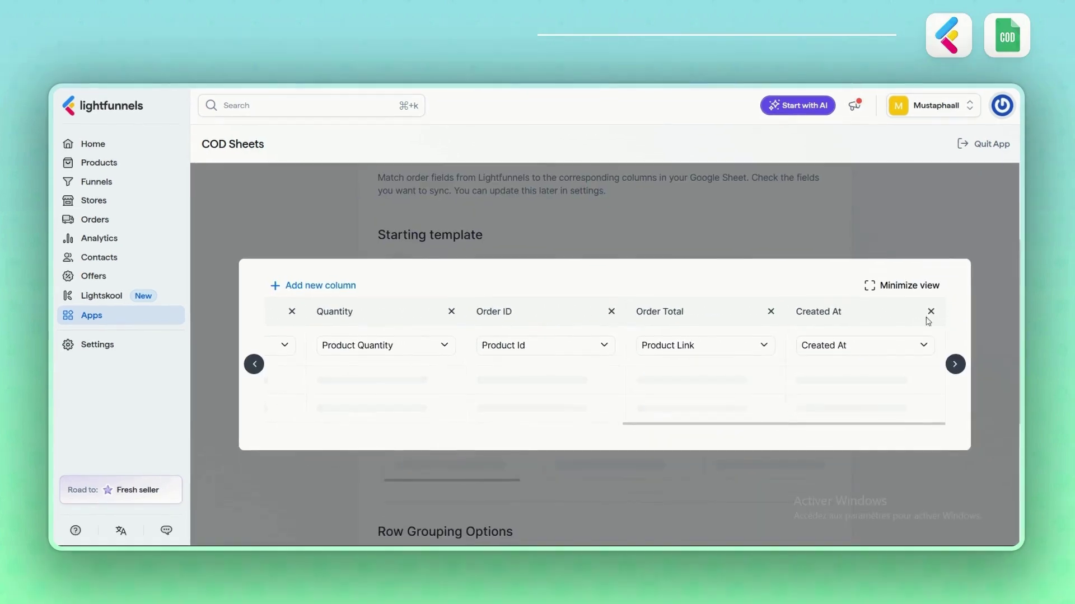
{"action": "left_click", "coordinate": [907, 364]}
- Keep grouping by PRODUCT ID, leave existing data off, and finish the mapping
{"action": "scroll", "coordinate": [855, 343], "scroll_direction": "down", "scroll_amount": 3}
{"action": "scroll", "coordinate": [850, 327], "scroll_direction": "down", "scroll_amount": 2}
{"action": "left_click", "coordinate": [383, 335]}
{"action": "left_click", "coordinate": [384, 358]}
{"action": "left_click", "coordinate": [384, 445]}
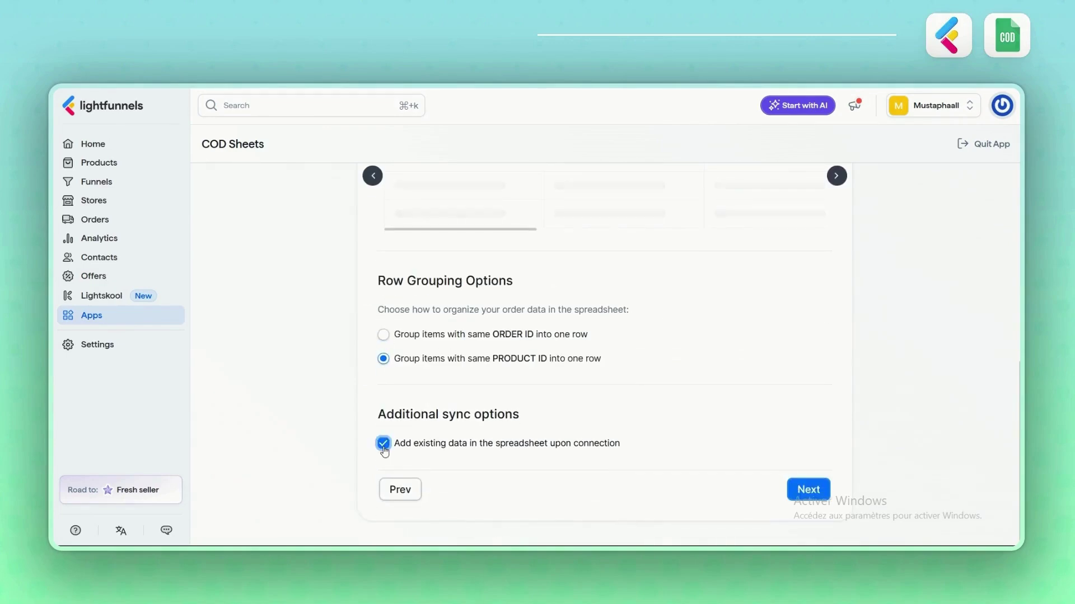
{"action": "left_click", "coordinate": [384, 445]}
{"action": "left_click", "coordinate": [808, 490]}
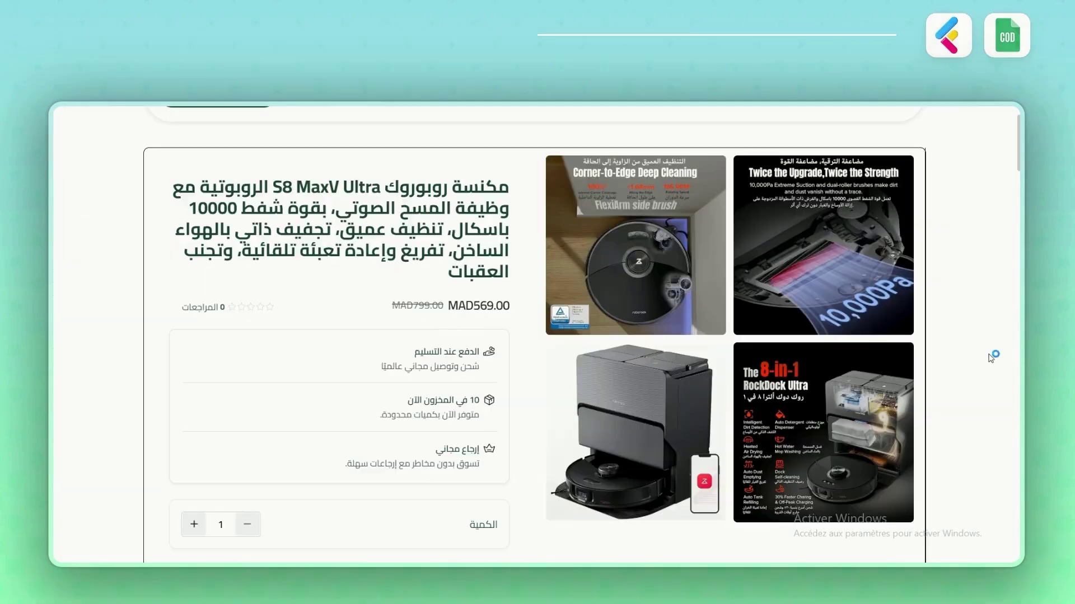
- In the order form, enter the customer's full name from the suggestion and their phone number
{"action": "scroll", "coordinate": [990, 358], "scroll_direction": "down", "scroll_amount": 5}
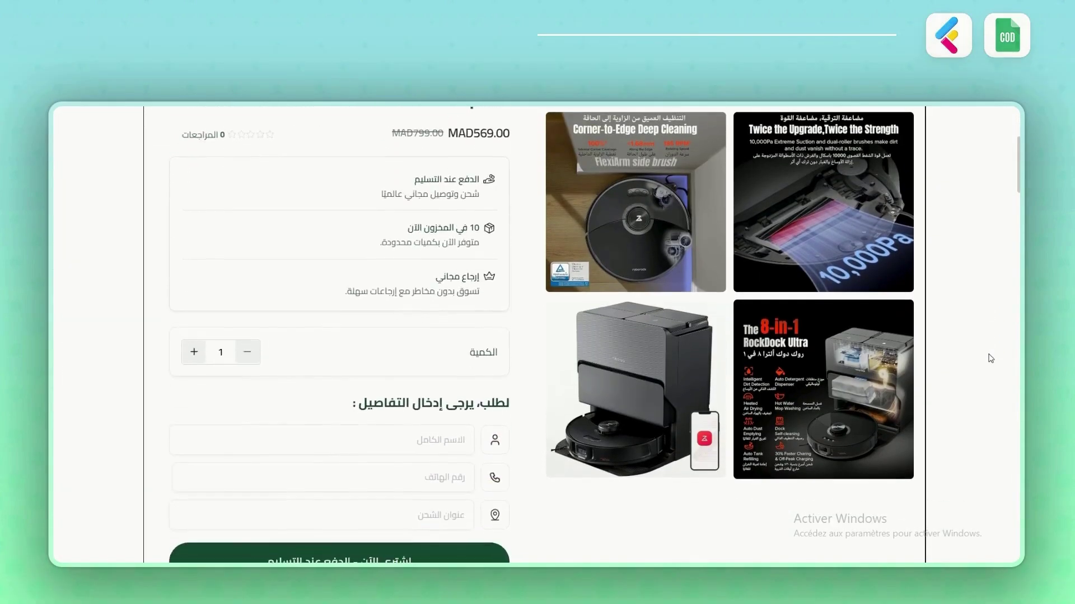
{"action": "left_click", "coordinate": [441, 327]}
{"action": "type", "text": "m"}
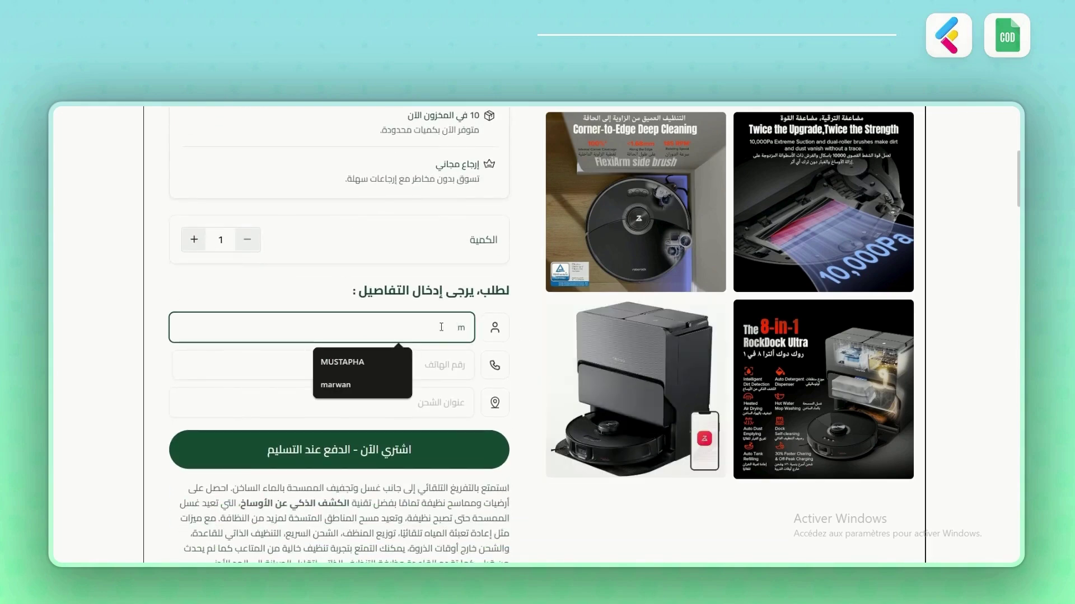
{"action": "left_click", "coordinate": [342, 362]}
{"action": "left_click", "coordinate": [431, 364]}
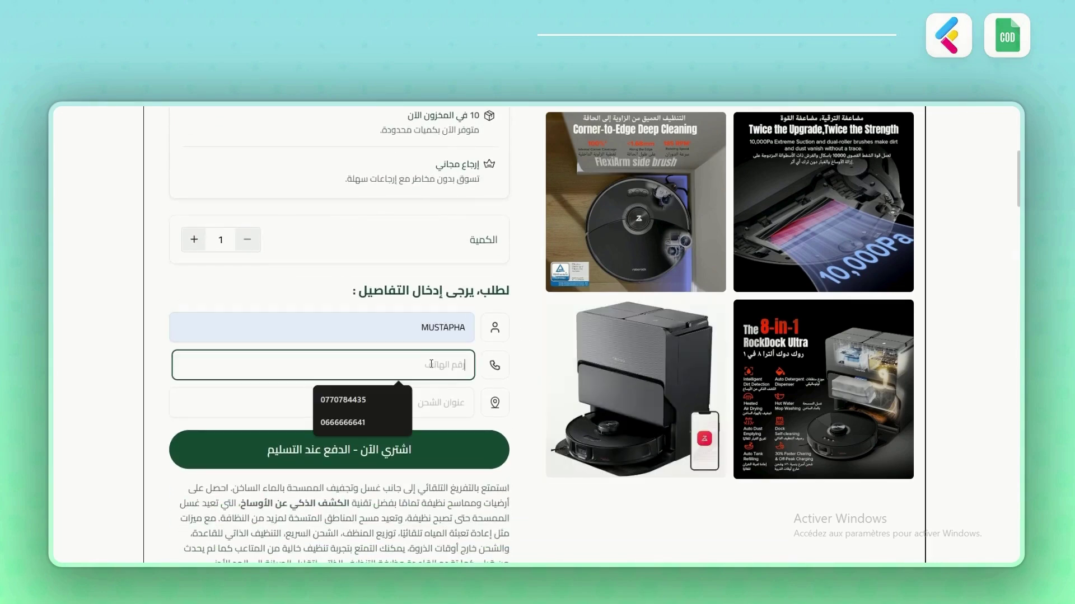
- Fill the shipping address by choosing the autocomplete suggestion
{"action": "left_click", "coordinate": [419, 406]}
{"action": "type", "text": "m"}
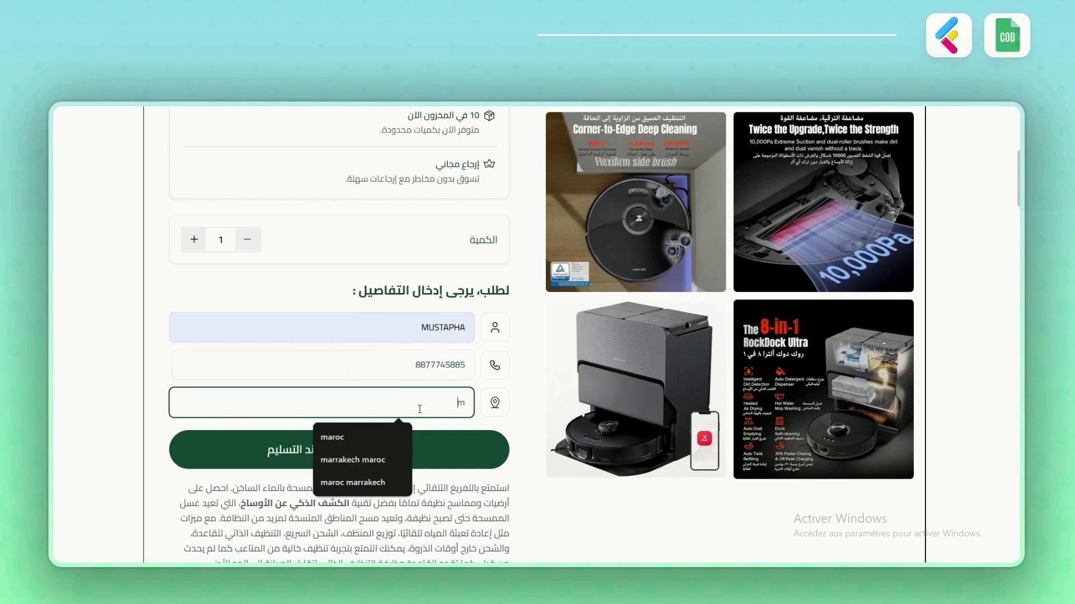
{"action": "type", "text": "aroc"}
{"action": "left_click", "coordinate": [338, 437]}
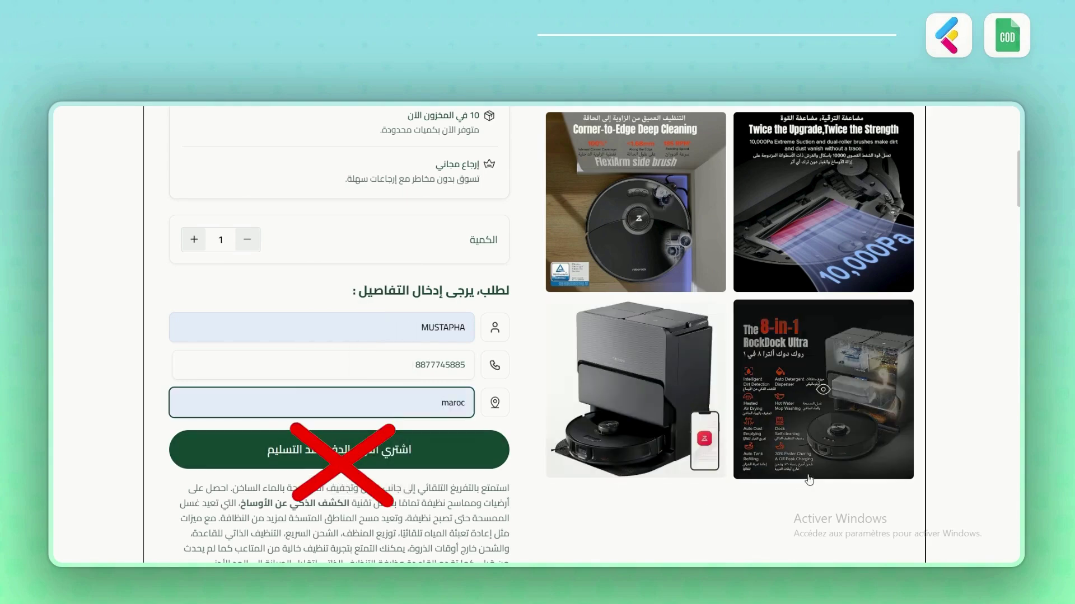
{"action": "scroll", "coordinate": [929, 444], "scroll_direction": "down", "scroll_amount": 1}
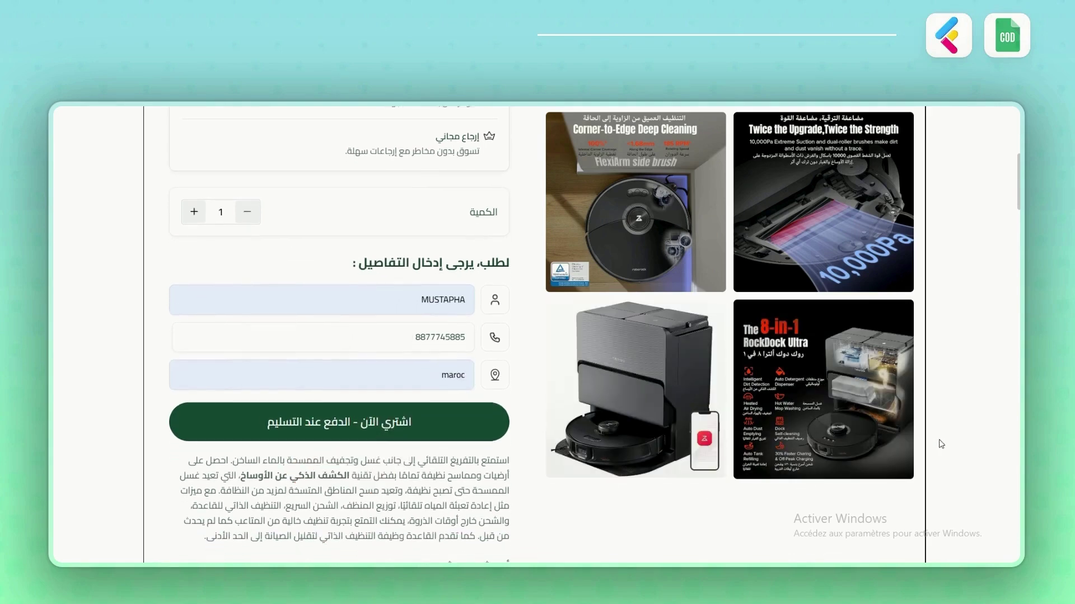
{"action": "scroll", "coordinate": [941, 444], "scroll_direction": "down", "scroll_amount": 2}
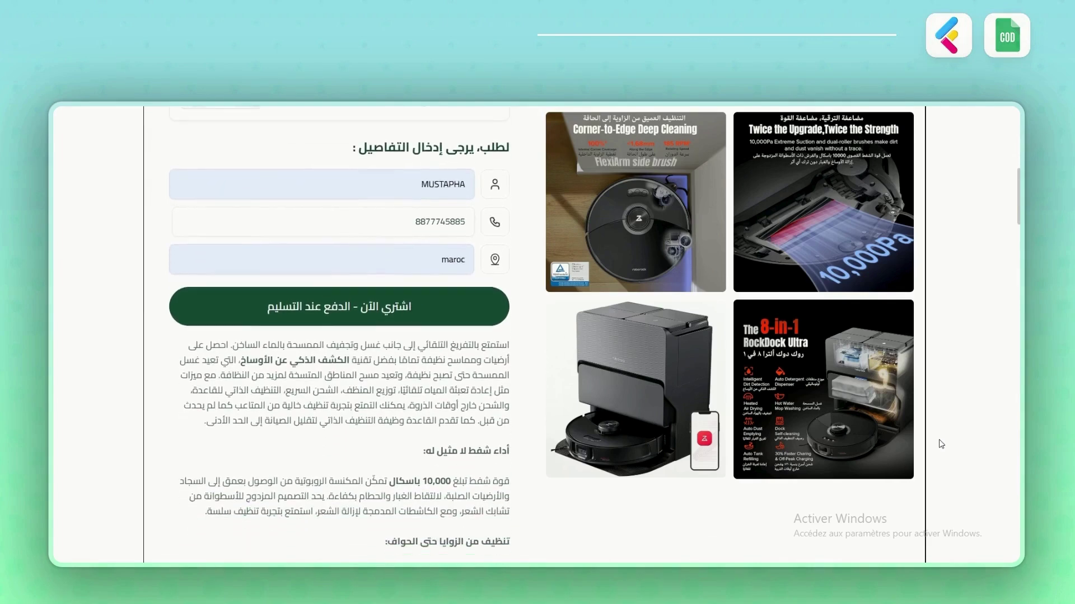
{"action": "scroll", "coordinate": [941, 445], "scroll_direction": "up", "scroll_amount": 1}
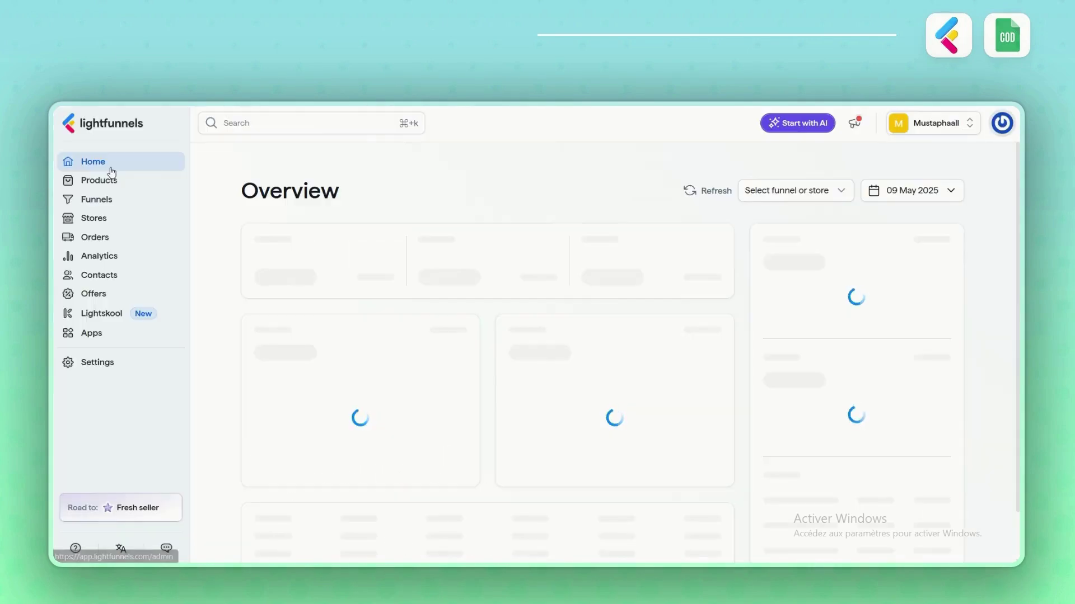
- Check the Orders and checkouts lists, then confirm two S8 MaxV Ultra rows in codsheets-test
{"action": "left_click", "coordinate": [93, 240]}
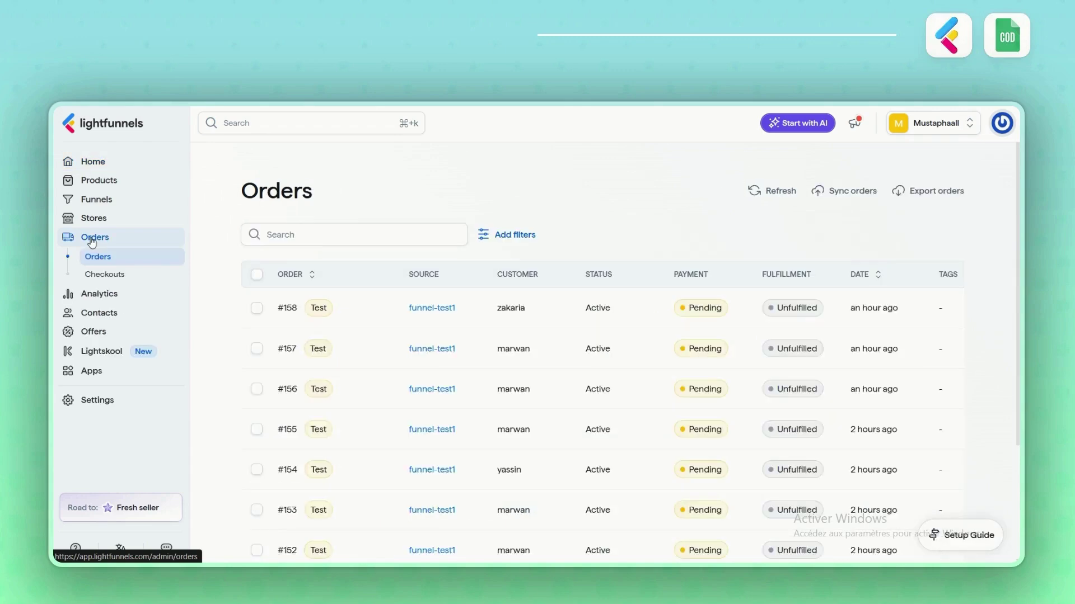
{"action": "left_click", "coordinate": [101, 274]}
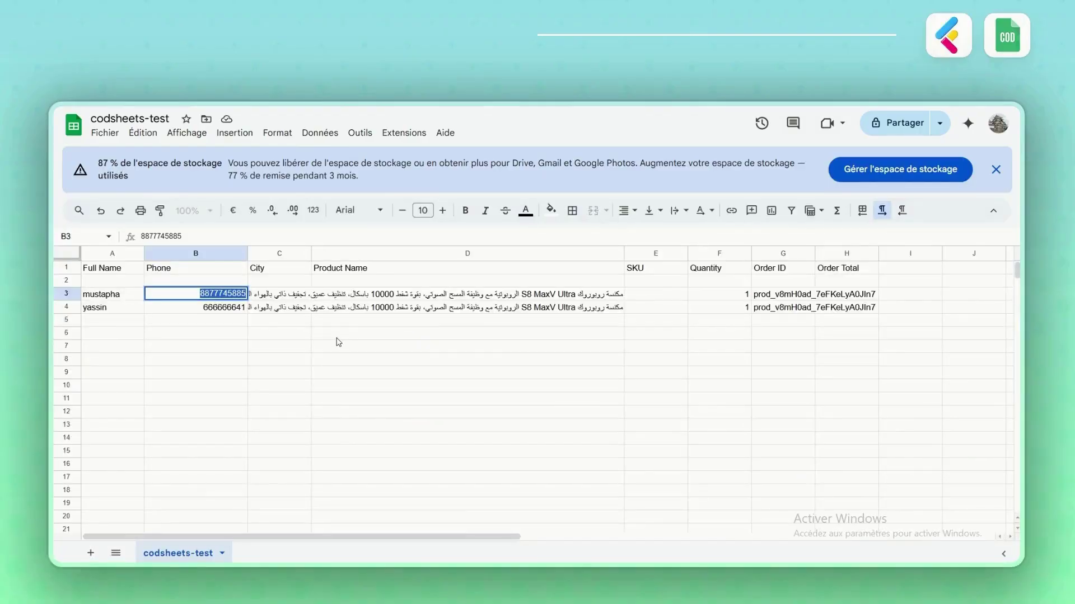
{"action": "left_click", "coordinate": [337, 341]}
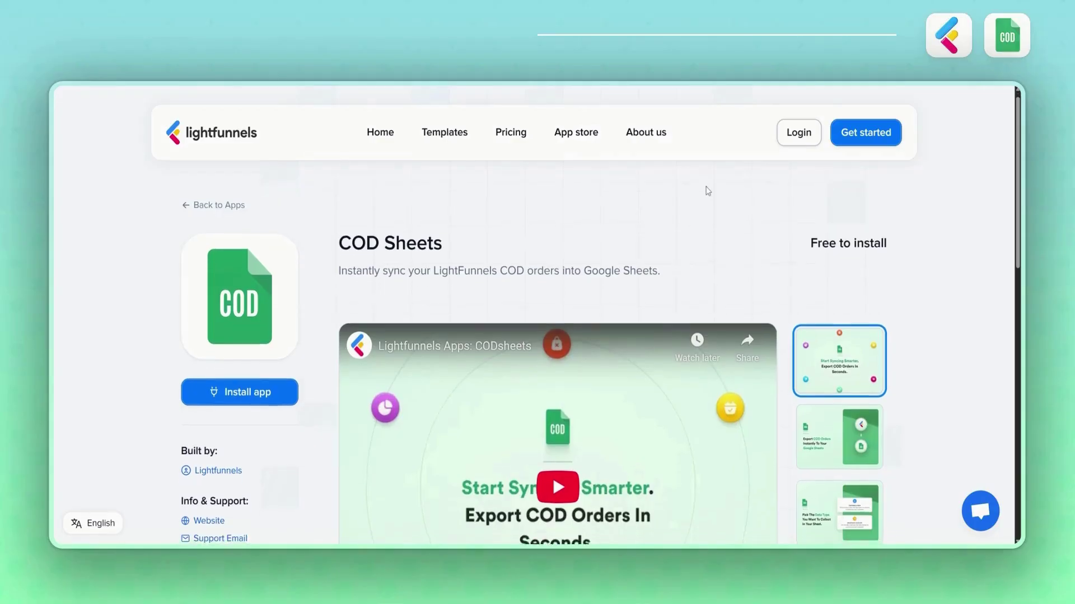
- Step through the COD Sheets gallery slides, including Pick The Data Type and Choose Source
{"action": "scroll", "coordinate": [708, 191], "scroll_direction": "down", "scroll_amount": 4}
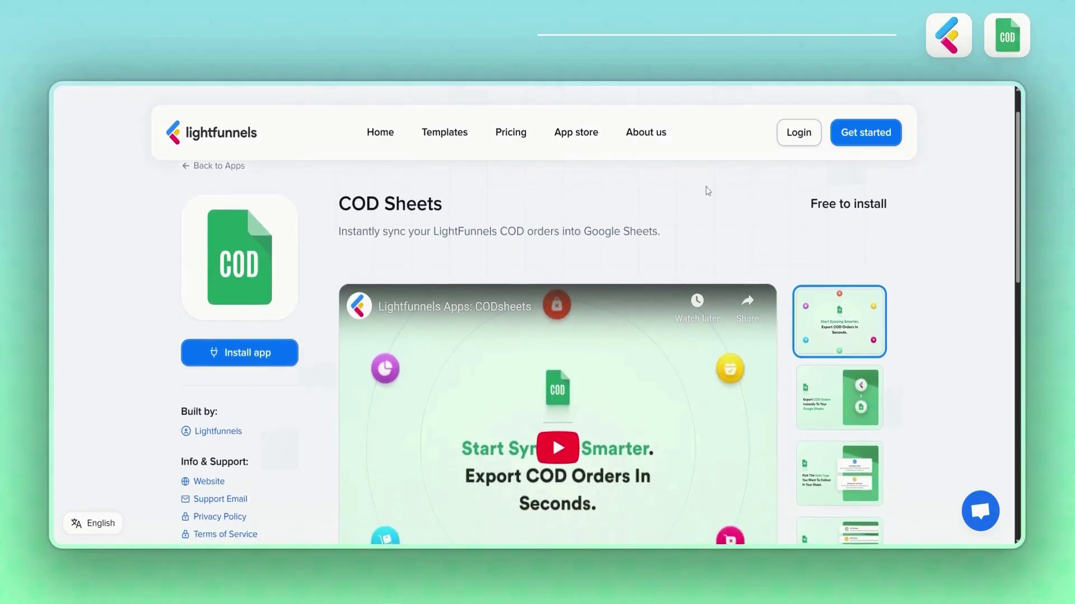
{"action": "scroll", "coordinate": [559, 336], "scroll_direction": "down", "scroll_amount": 2}
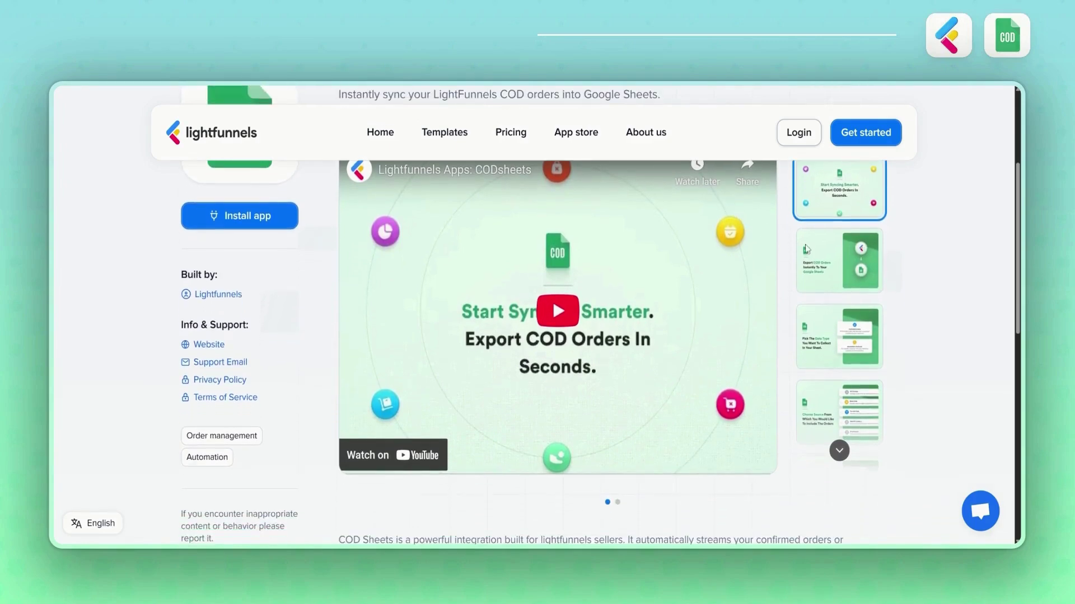
{"action": "left_click", "coordinate": [816, 254]}
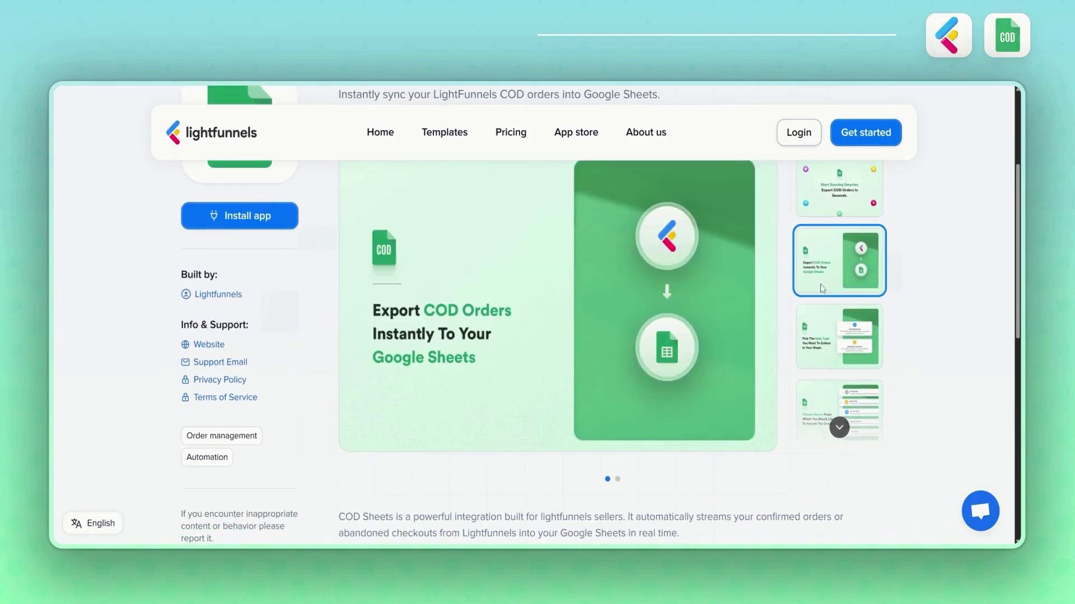
{"action": "left_click", "coordinate": [823, 316]}
{"action": "scroll", "coordinate": [824, 327], "scroll_direction": "down", "scroll_amount": 1}
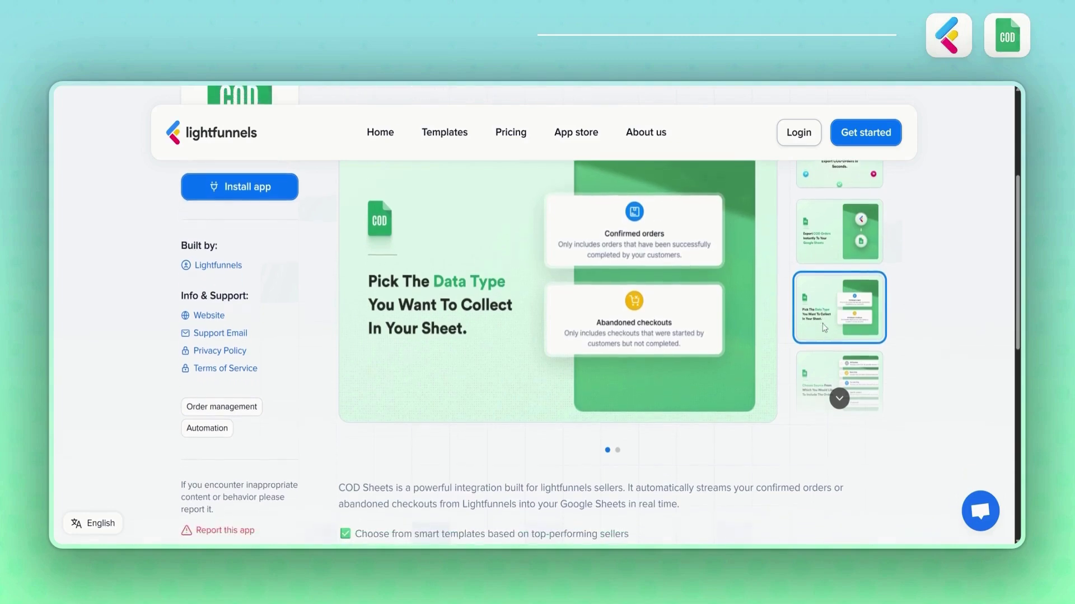
{"action": "left_click", "coordinate": [834, 366]}
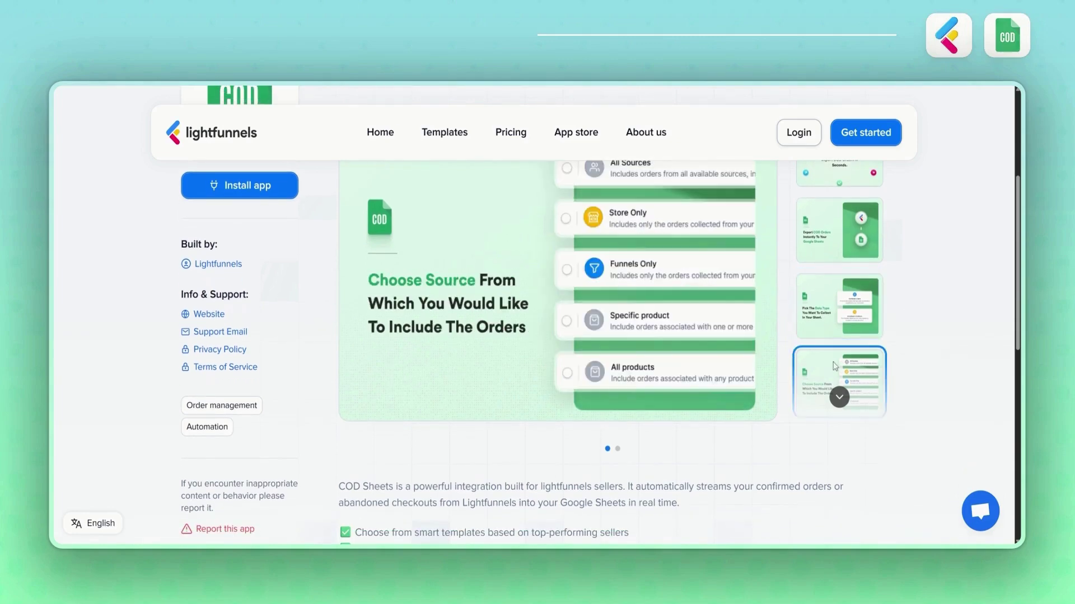
{"action": "left_click", "coordinate": [840, 399]}
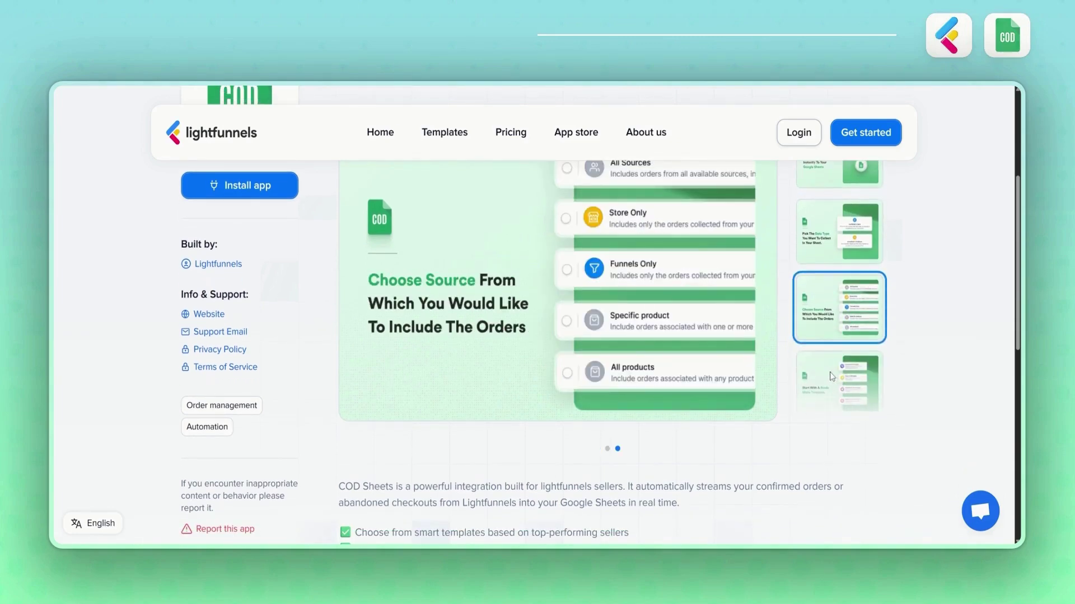